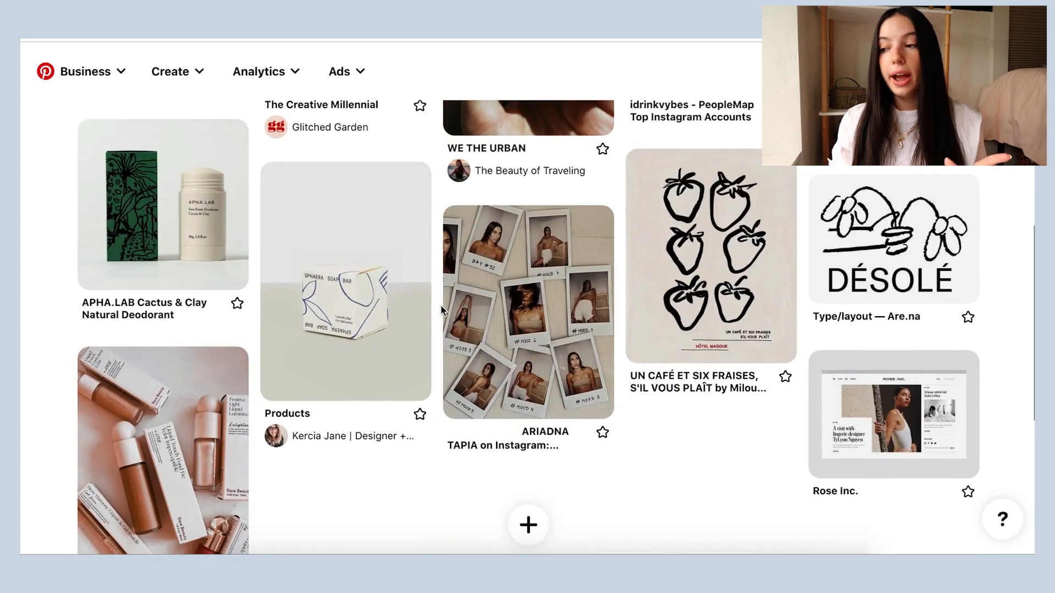
scroll(432, 422, "up", 1)
scroll(432, 418, "down", 1)
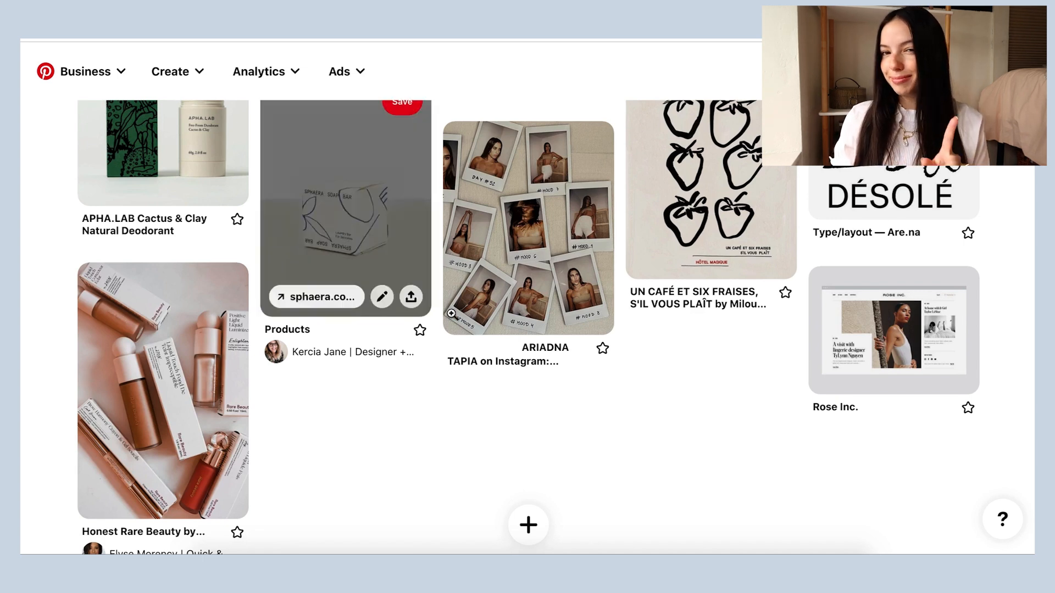
scroll(438, 360, "up", 2)
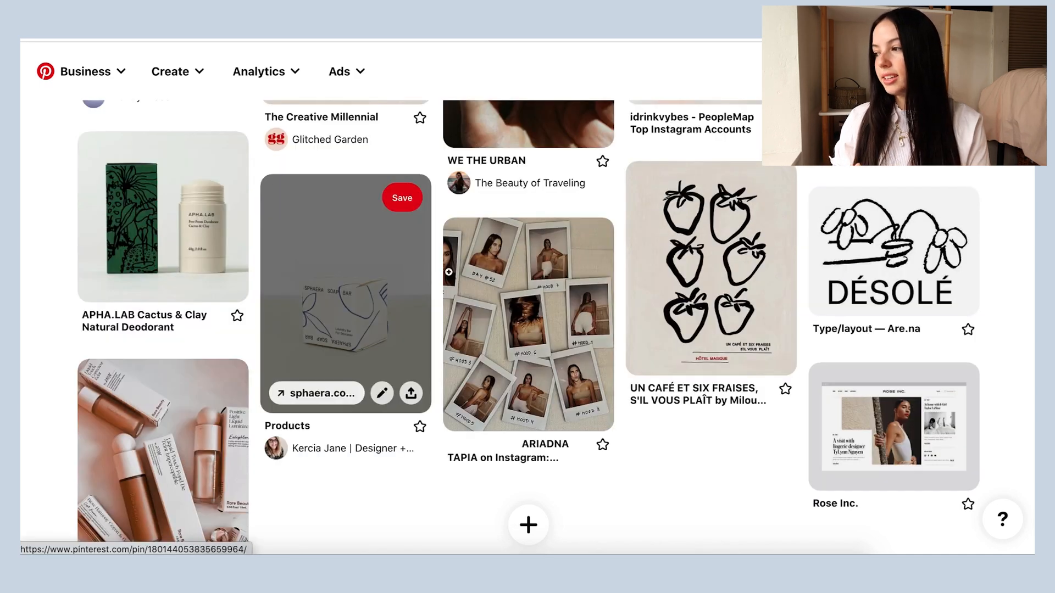
scroll(437, 276, "up", 2)
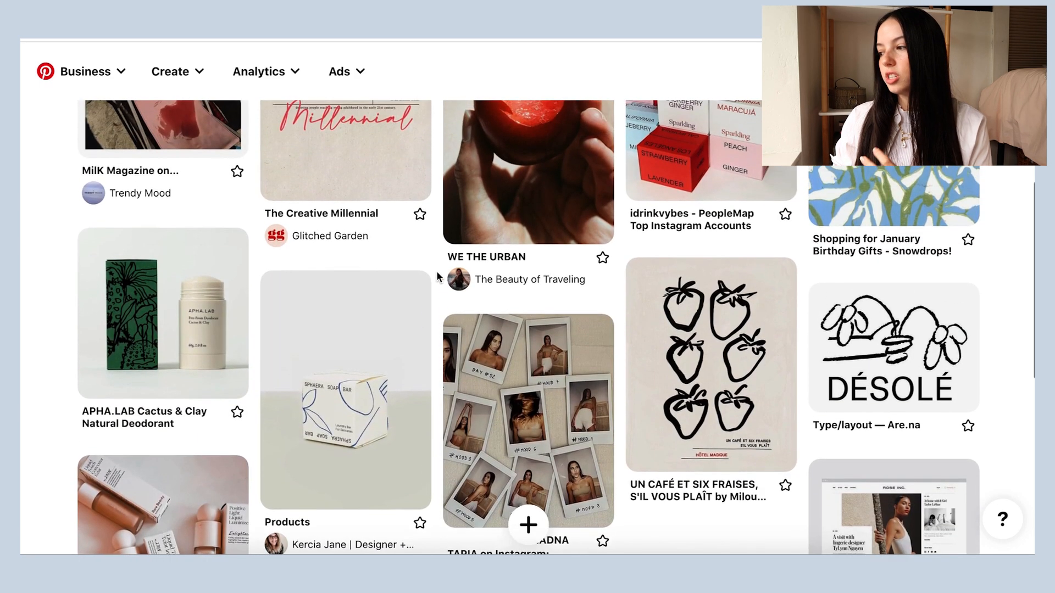
scroll(438, 272, "up", 2)
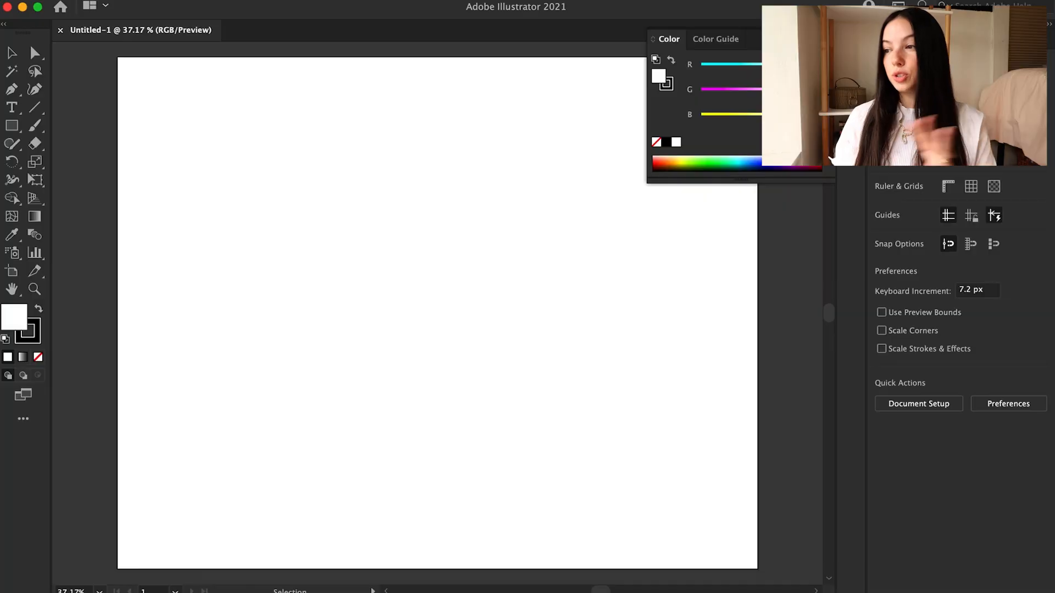
Hide the floating Color panel and show the rulers around the blank artboard.
key("F6")
key("super+r")
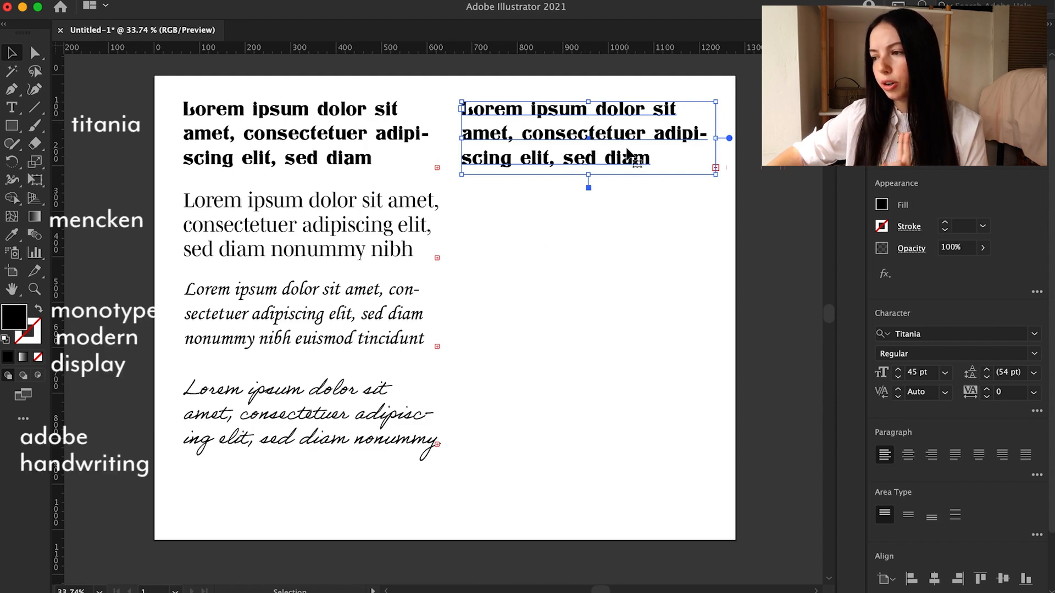
Set the font of the entire duplicated text sample at the head of the second column to Didot.
double_click(556, 135)
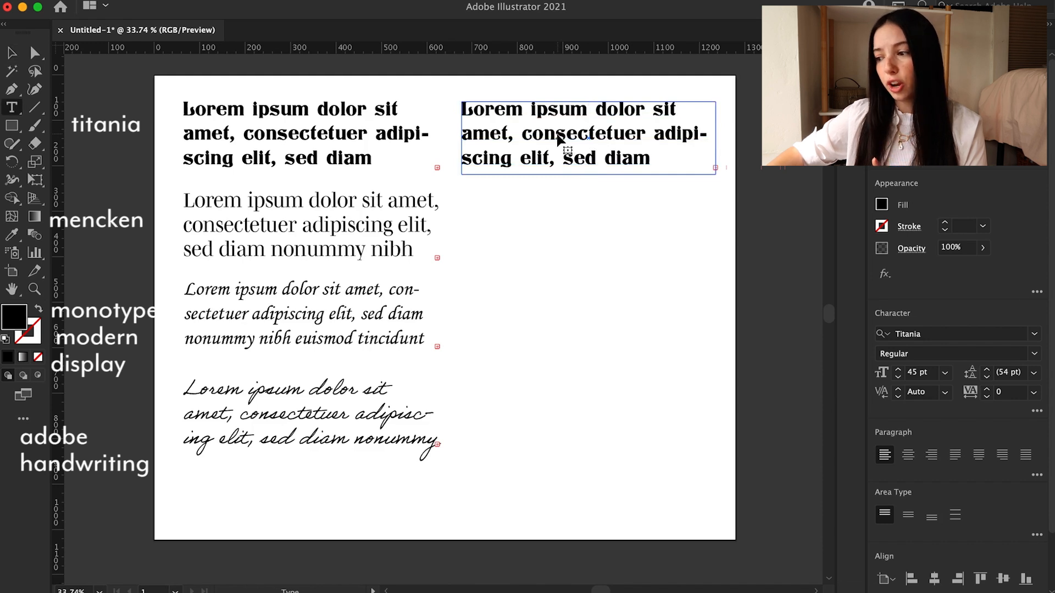
left_click_drag(660, 162, 441, 105)
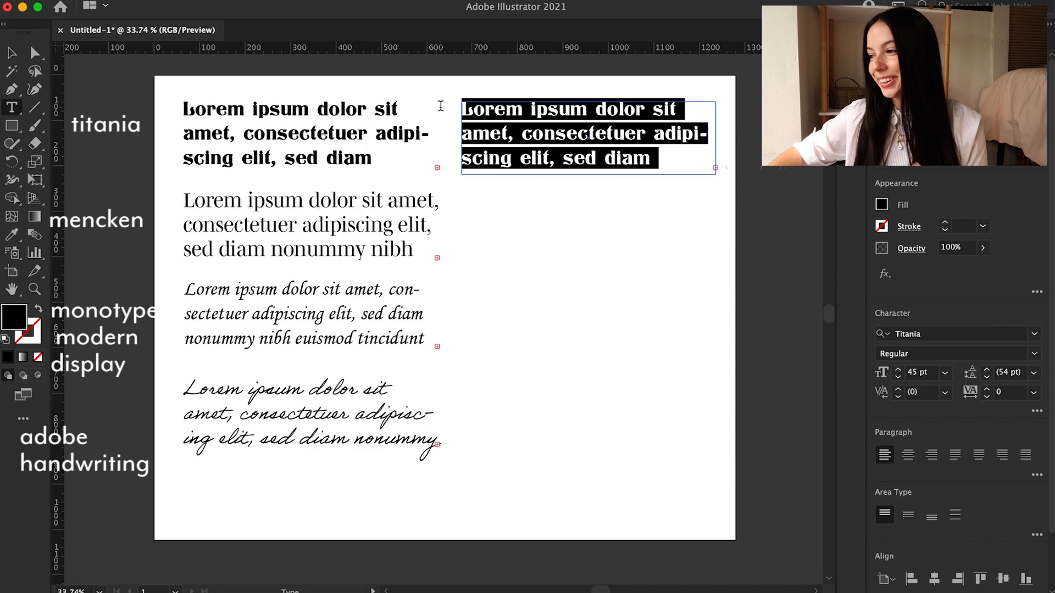
left_click(906, 333)
scroll(787, 497, "down", 10)
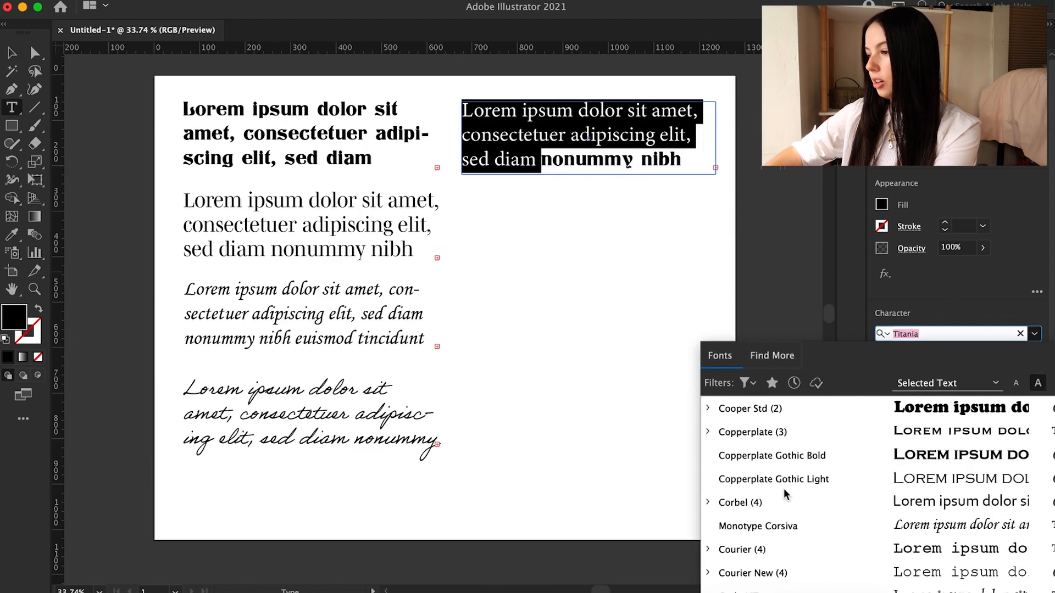
scroll(786, 494, "down", 5)
scroll(758, 437, "up", 2)
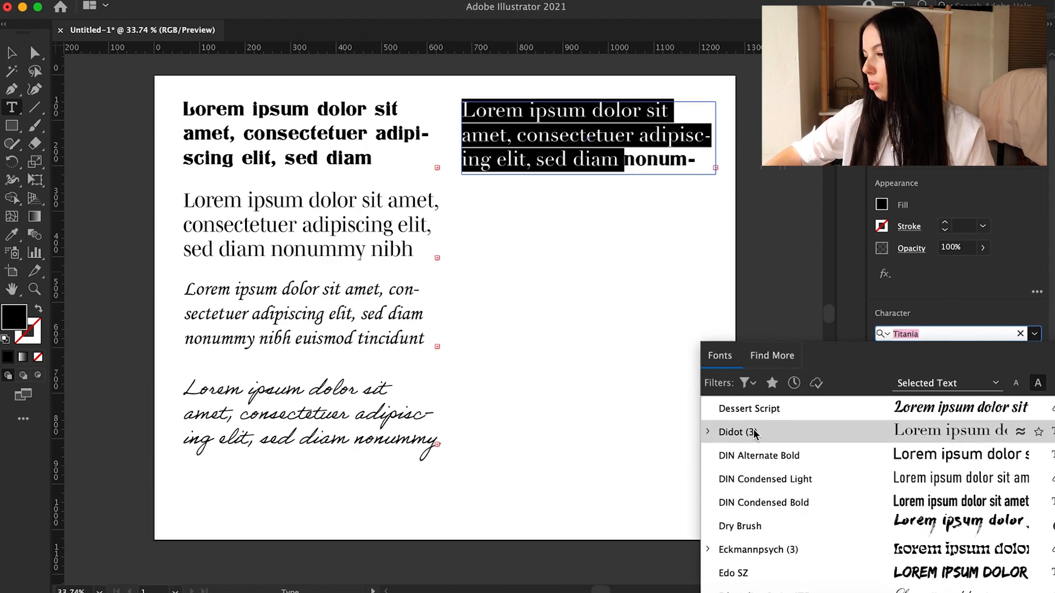
left_click(754, 434)
left_click(598, 138)
key("ctrl+a")
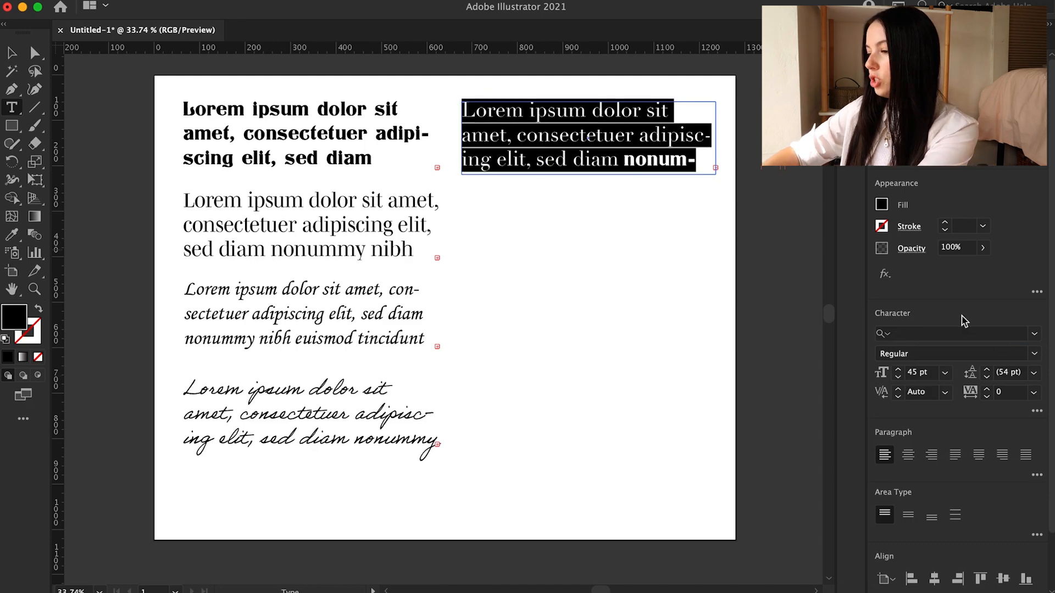
left_click(962, 334)
type("did")
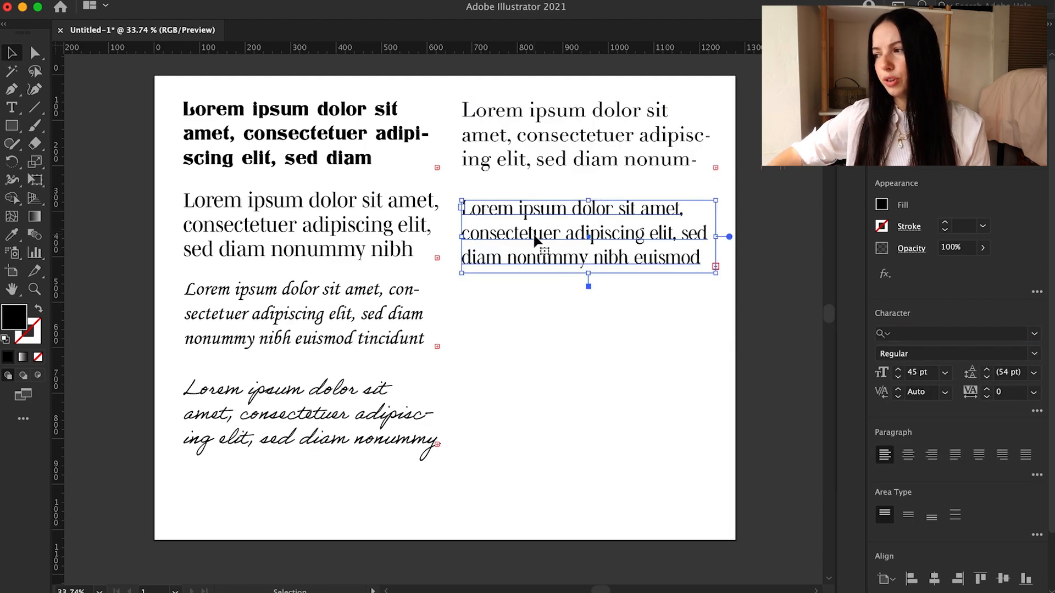
Check which font each text sample uses, from the handwriting sample up to the bold one at the head of the first column.
left_click(532, 315)
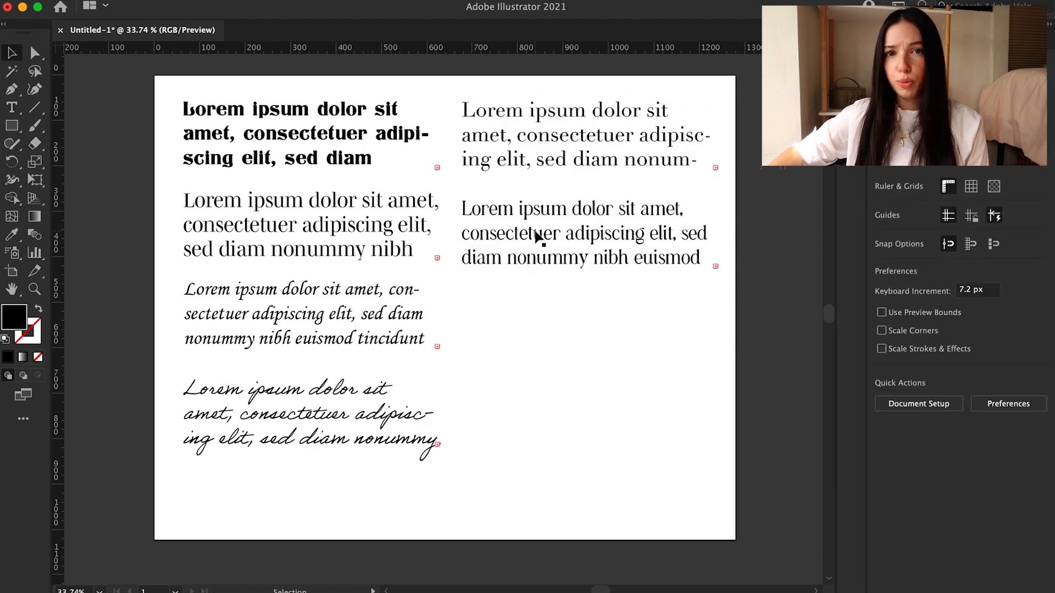
left_click(537, 237)
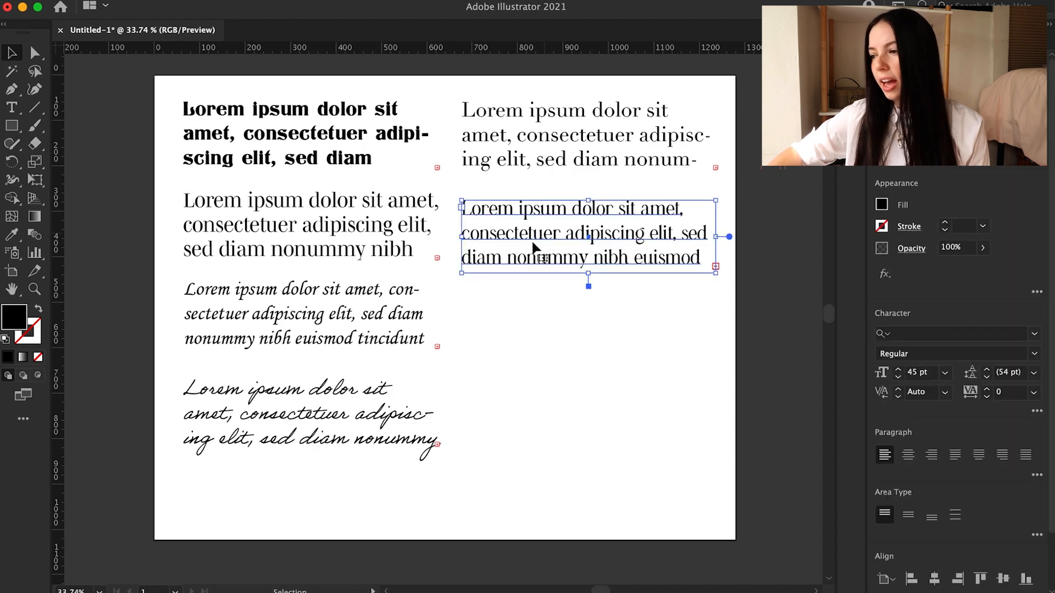
left_click(353, 434)
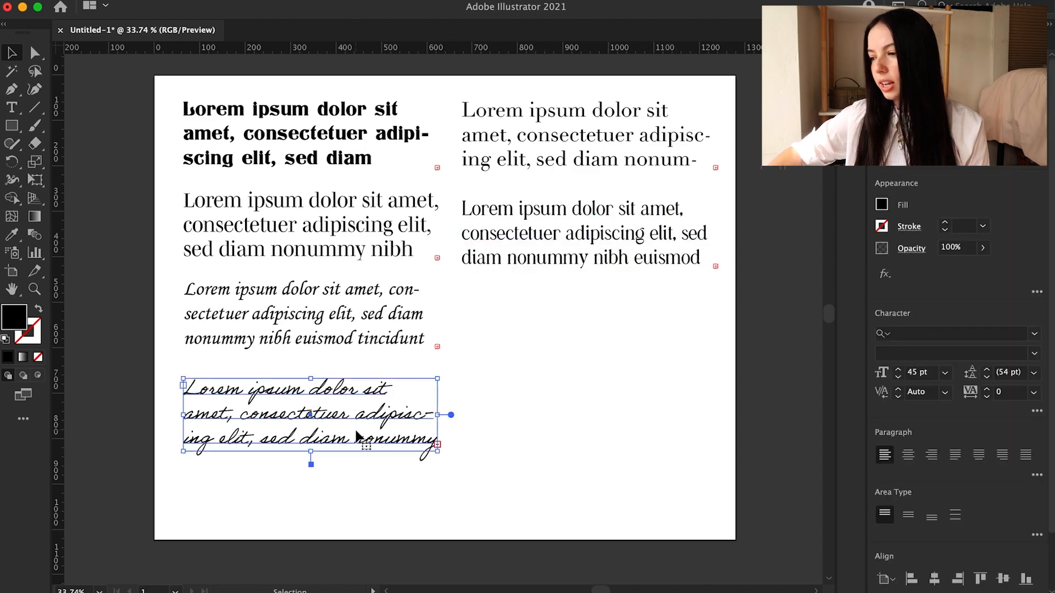
key("t")
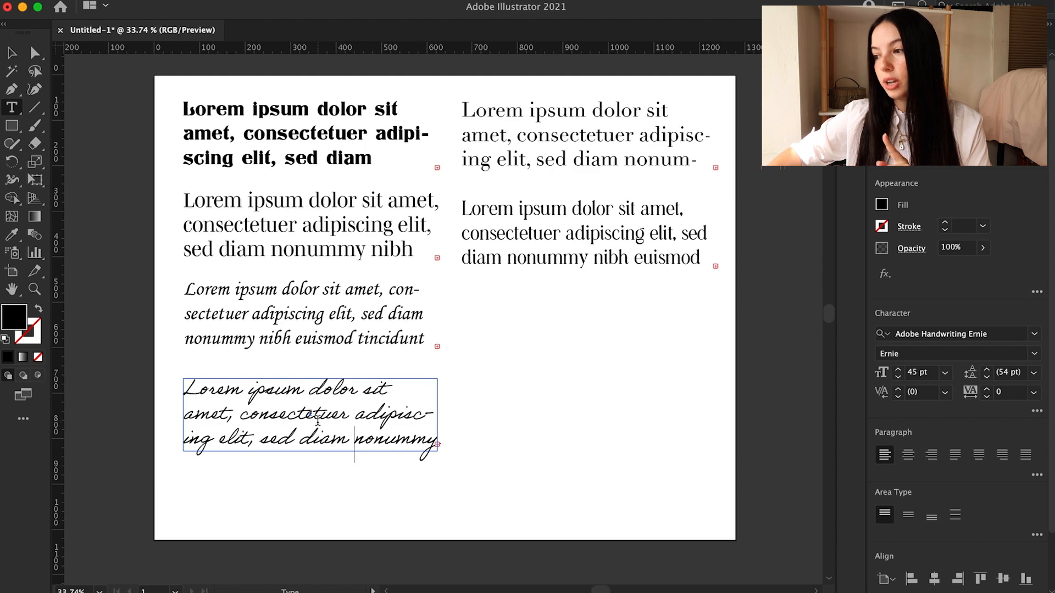
left_click(322, 297)
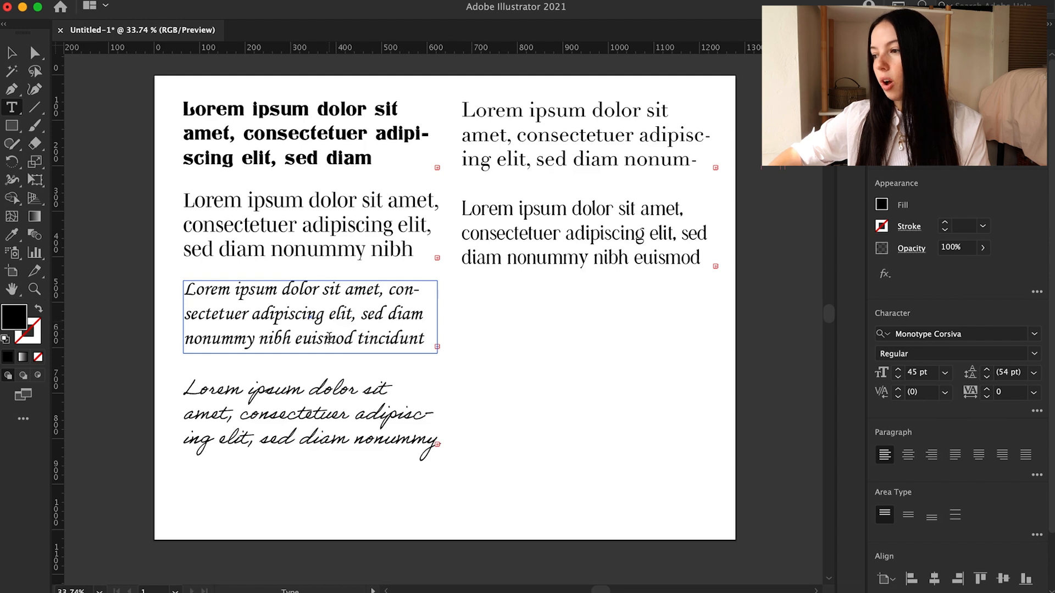
left_click(290, 226)
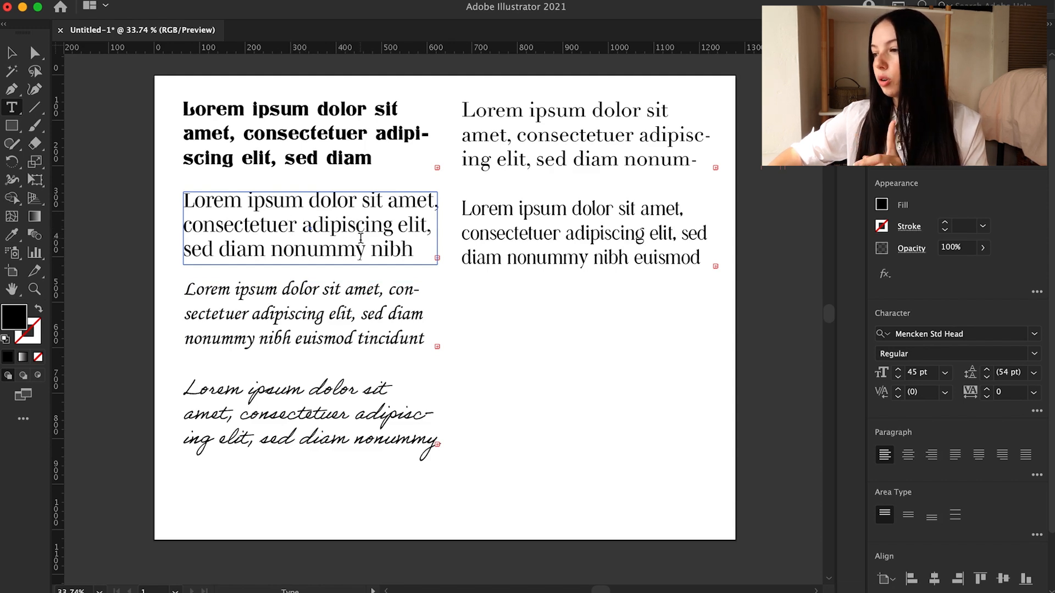
left_click(246, 139)
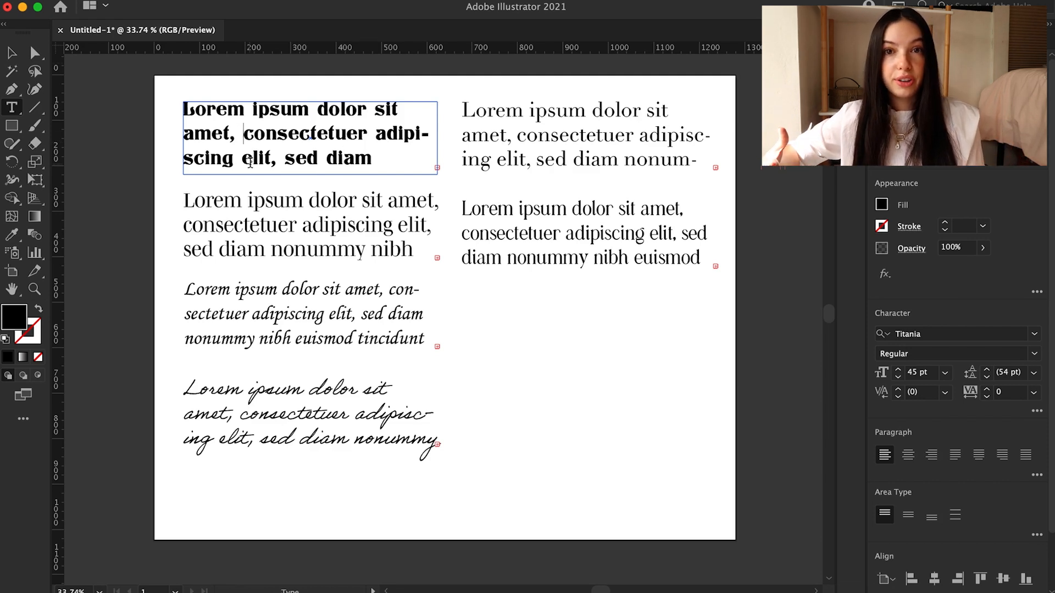
Delete the Titania, Didot and Monotype Corsiva text samples from the artboard.
key("Escape")
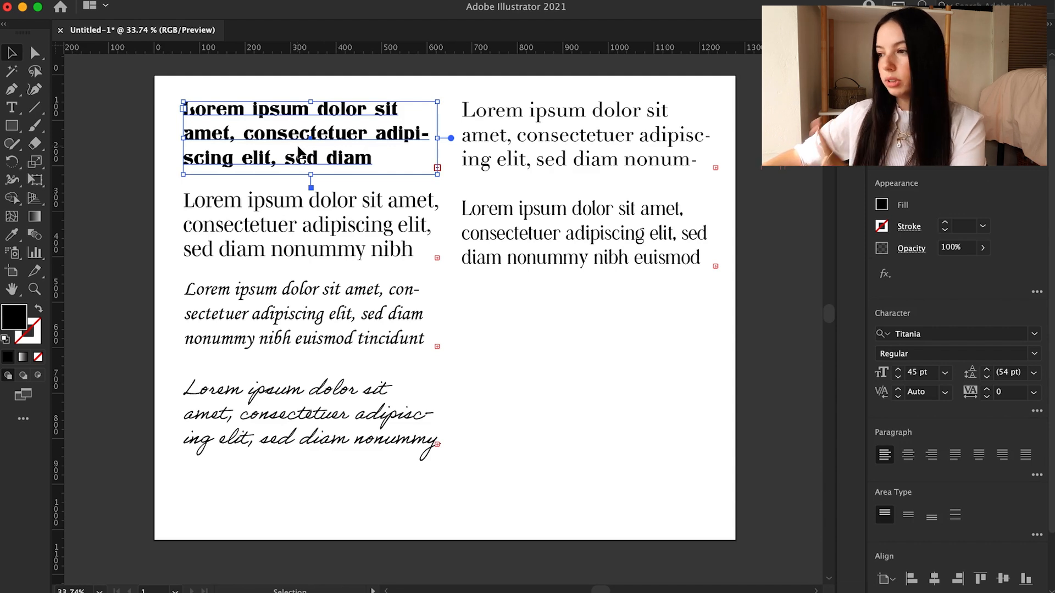
key("Delete")
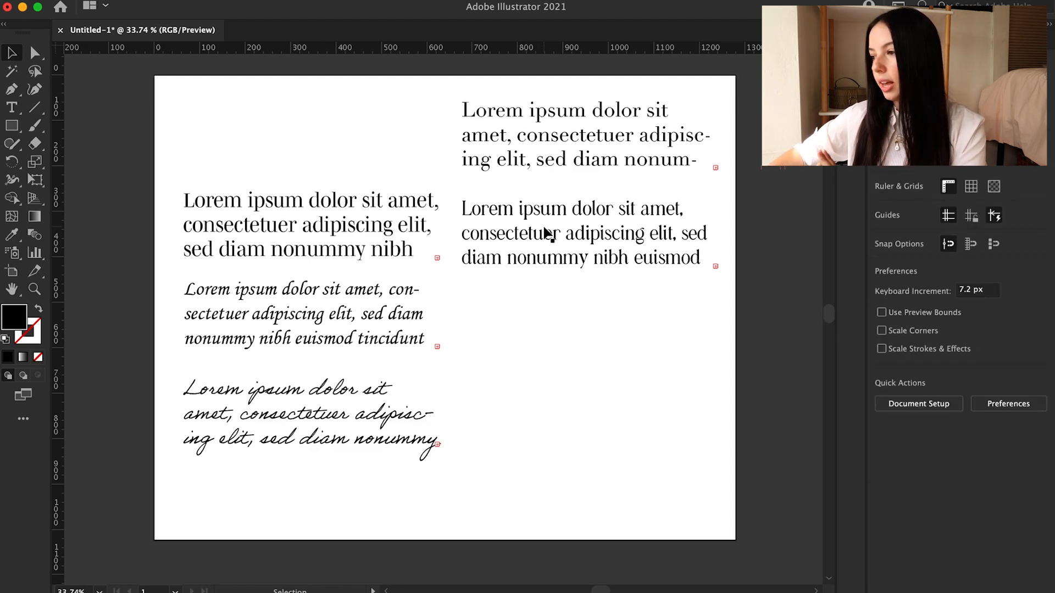
left_click(547, 134)
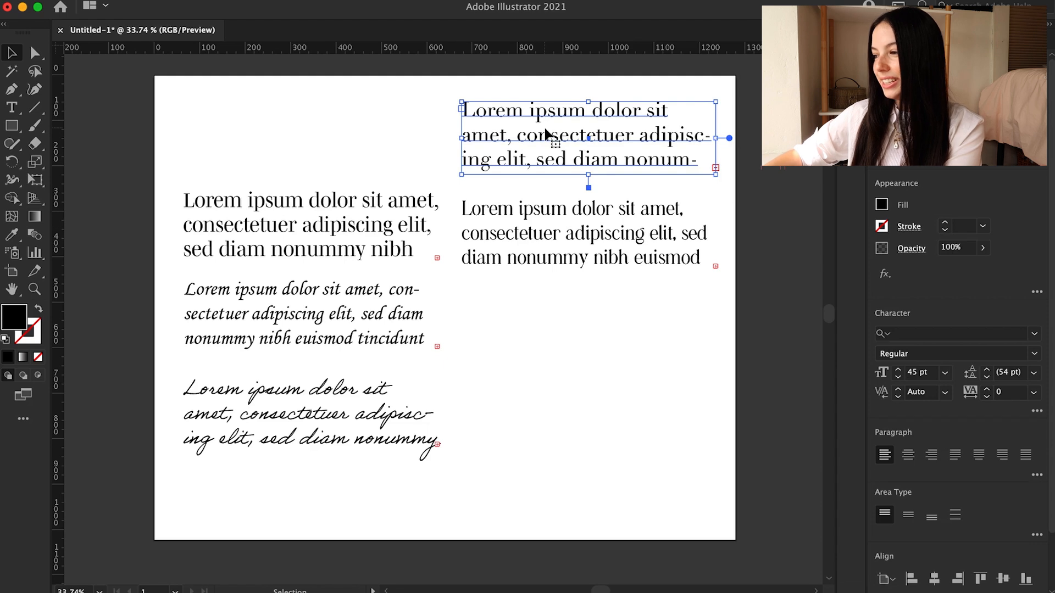
key("Delete")
left_click(330, 304)
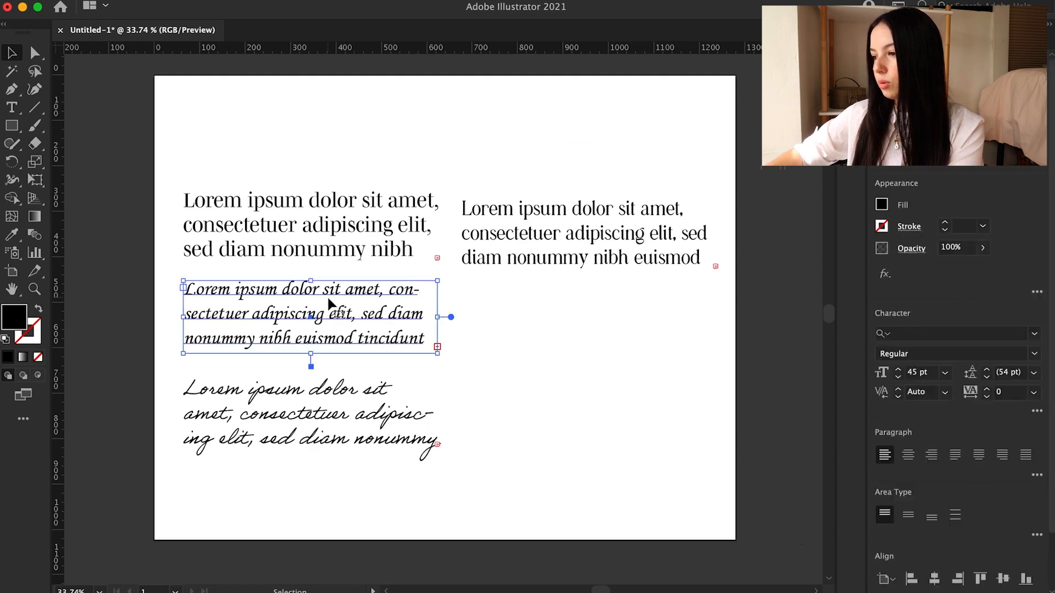
key("Delete")
Move the Adobe Handwriting Ernie sample up so it sits centred just below the two remaining serif samples.
left_click(538, 233)
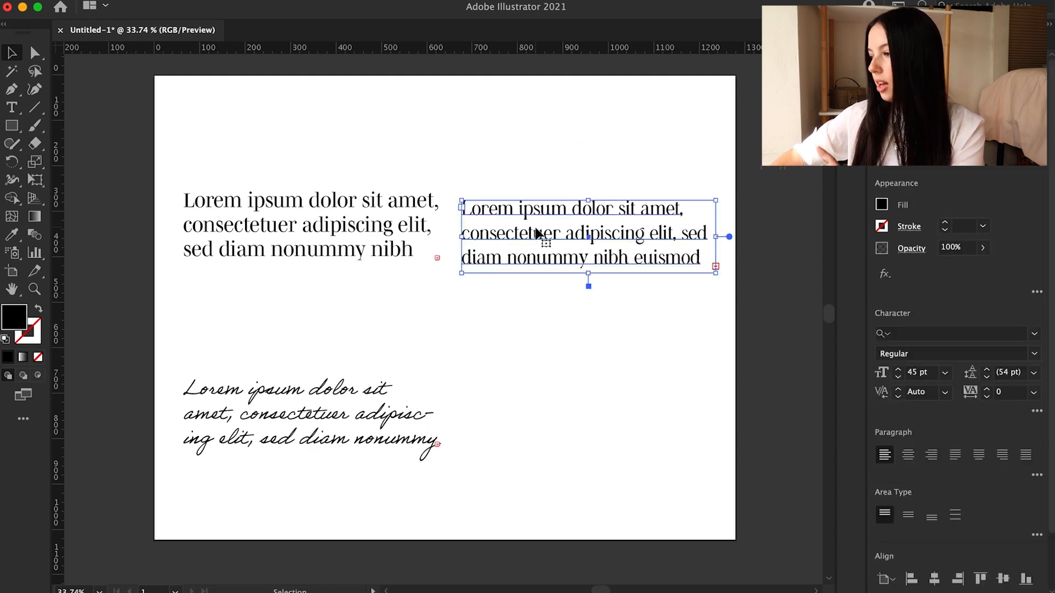
left_click(371, 231)
key("t")
left_click(279, 413)
left_click(15, 54)
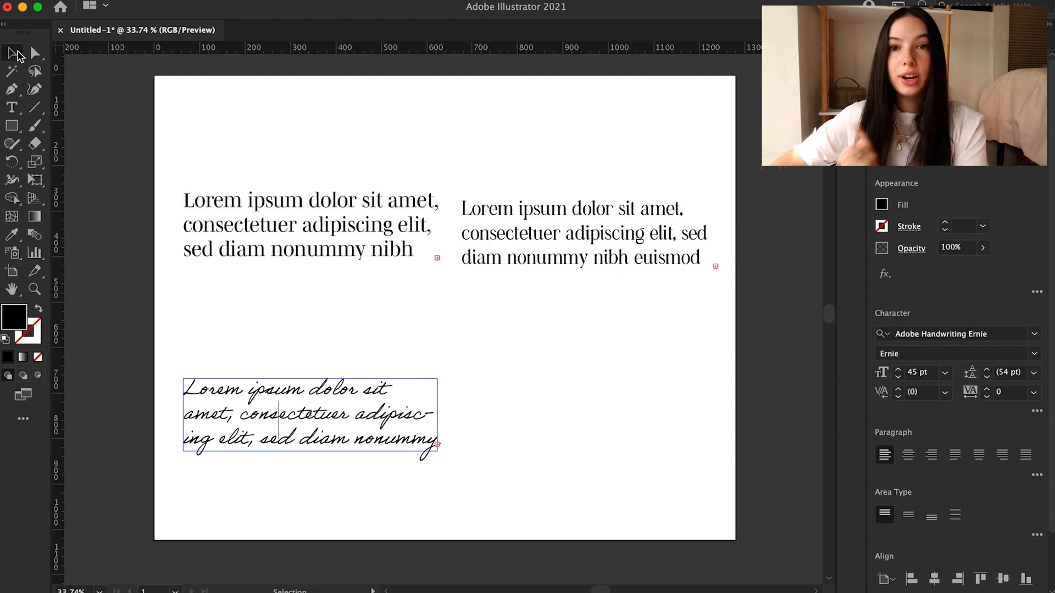
left_click(423, 353)
left_click_drag(311, 412, 447, 329)
left_click(306, 376)
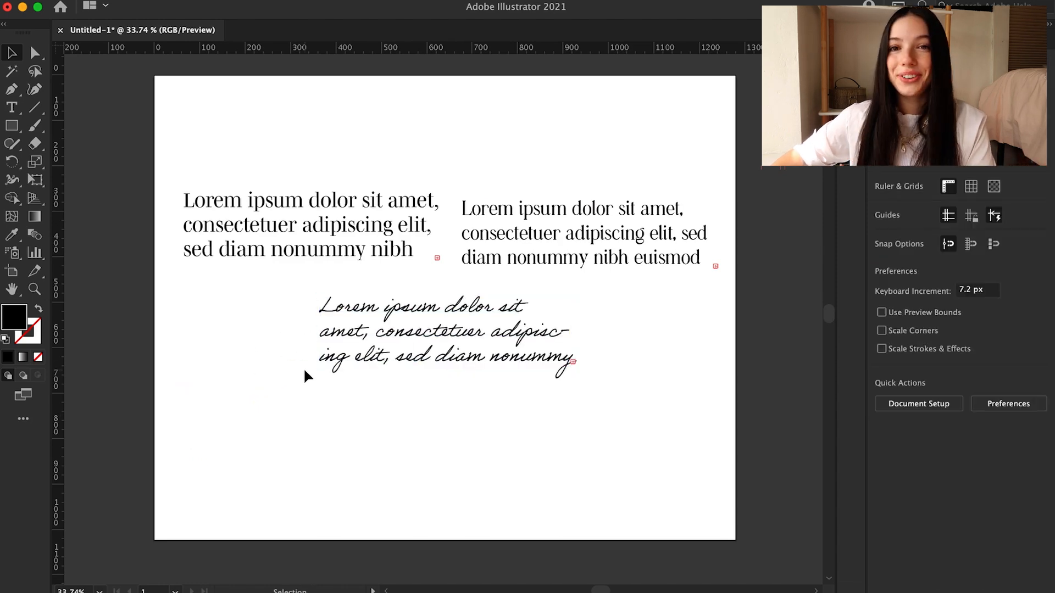
Compare the two serif samples with the handwriting sample up close and check the font of the first-column serif.
scroll(438, 212, "up", 3)
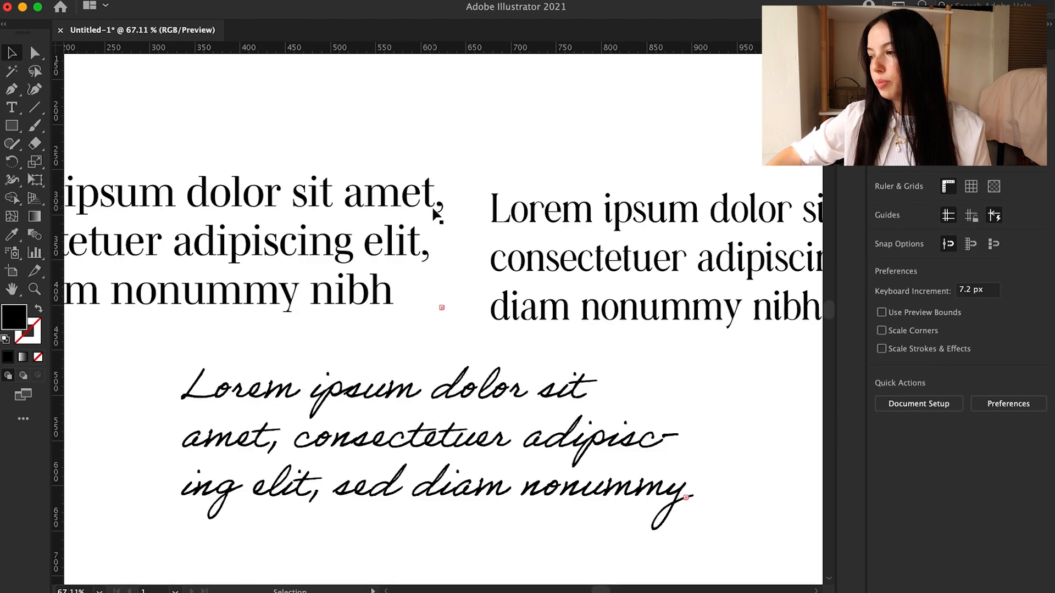
scroll(274, 268, "left", 5)
scroll(274, 267, "up", 1)
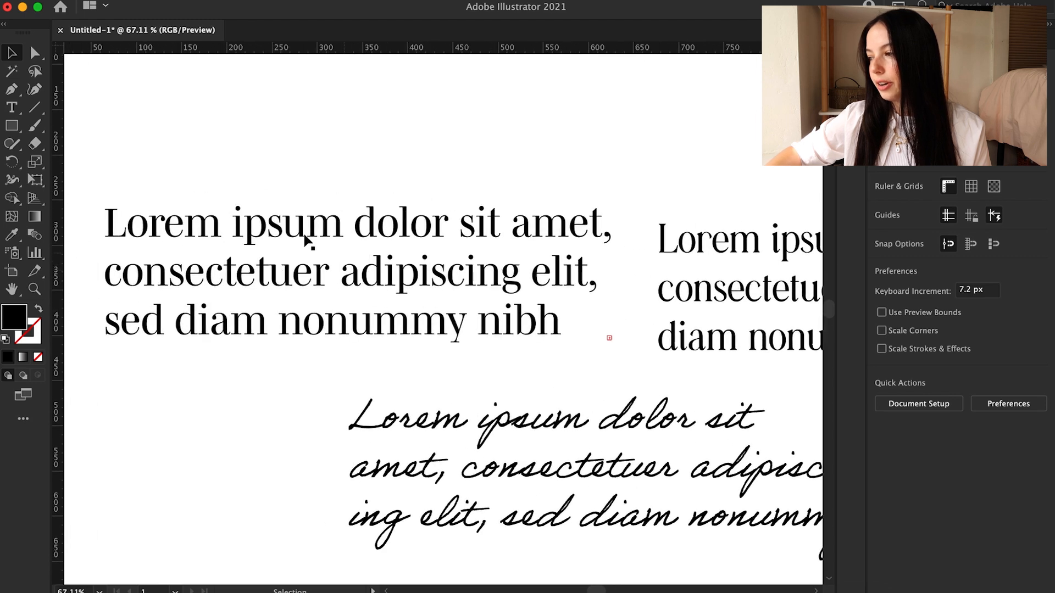
scroll(450, 284, "right", 3)
scroll(450, 284, "down", 1)
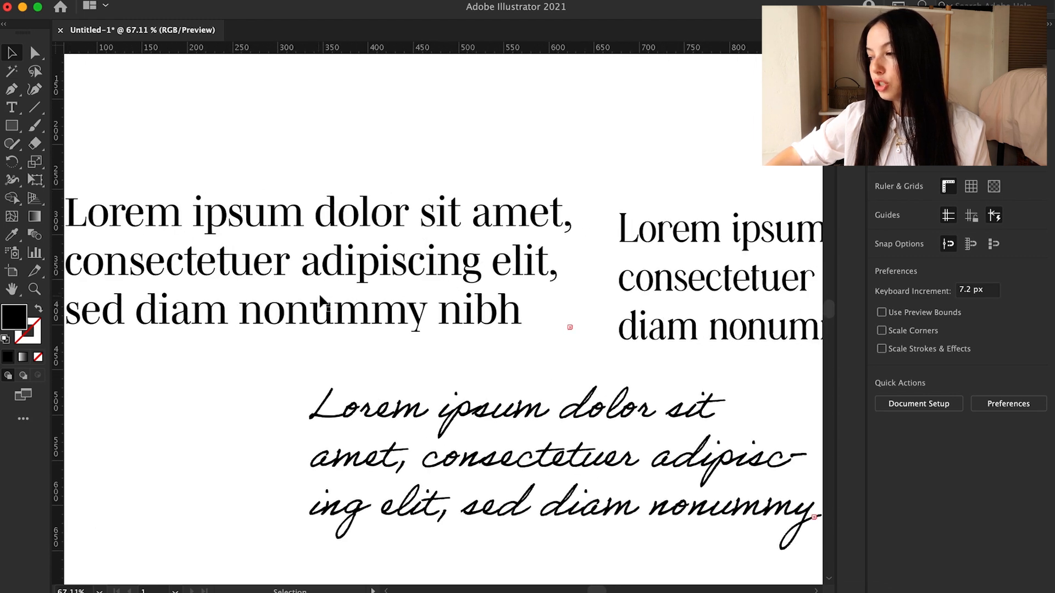
scroll(486, 254, "down", 1)
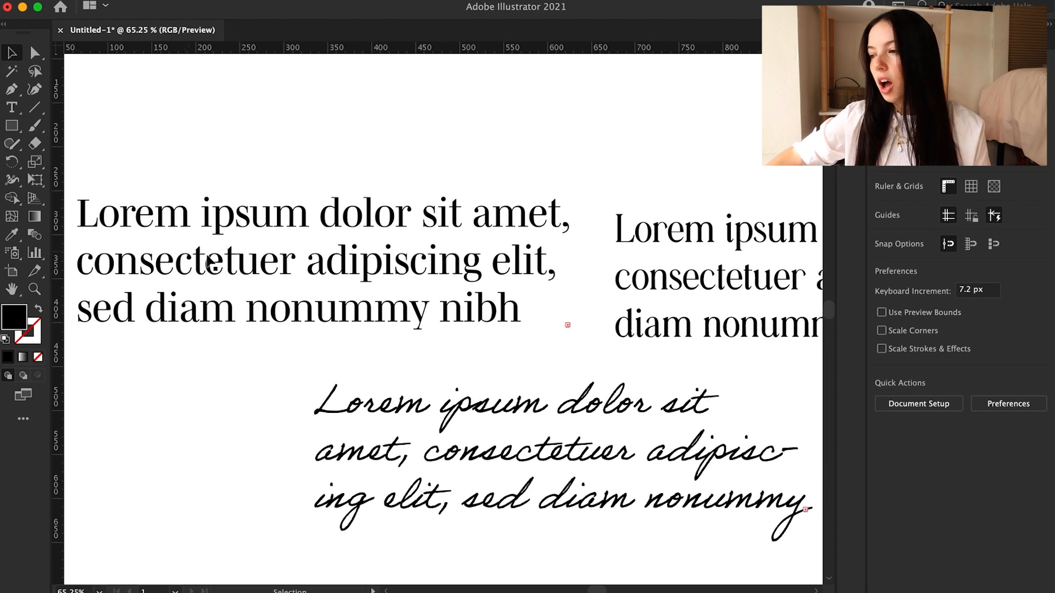
scroll(241, 254, "down", 1)
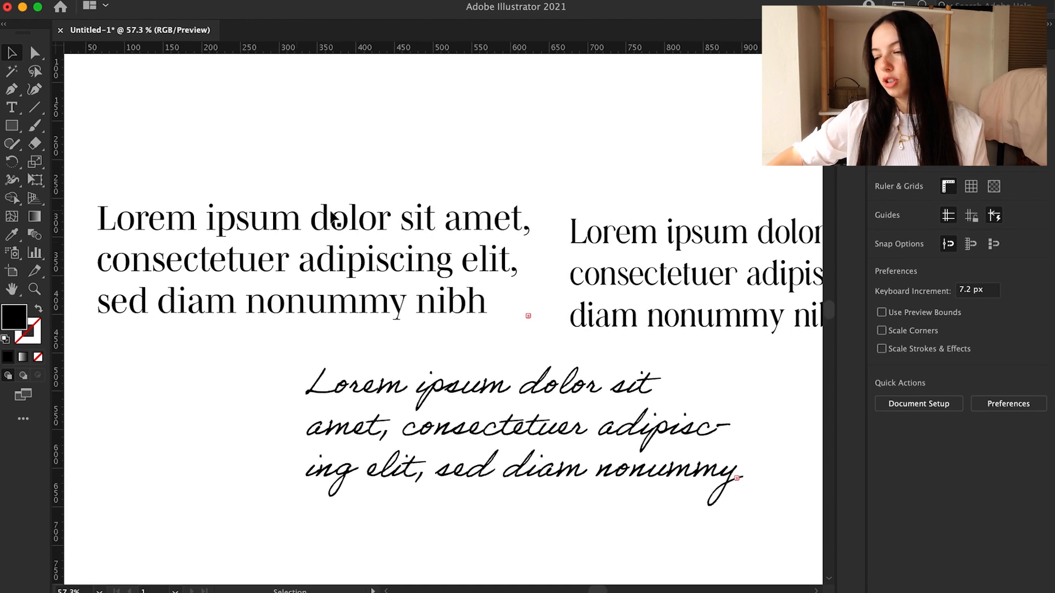
scroll(296, 236, "down", 1)
double_click(304, 247)
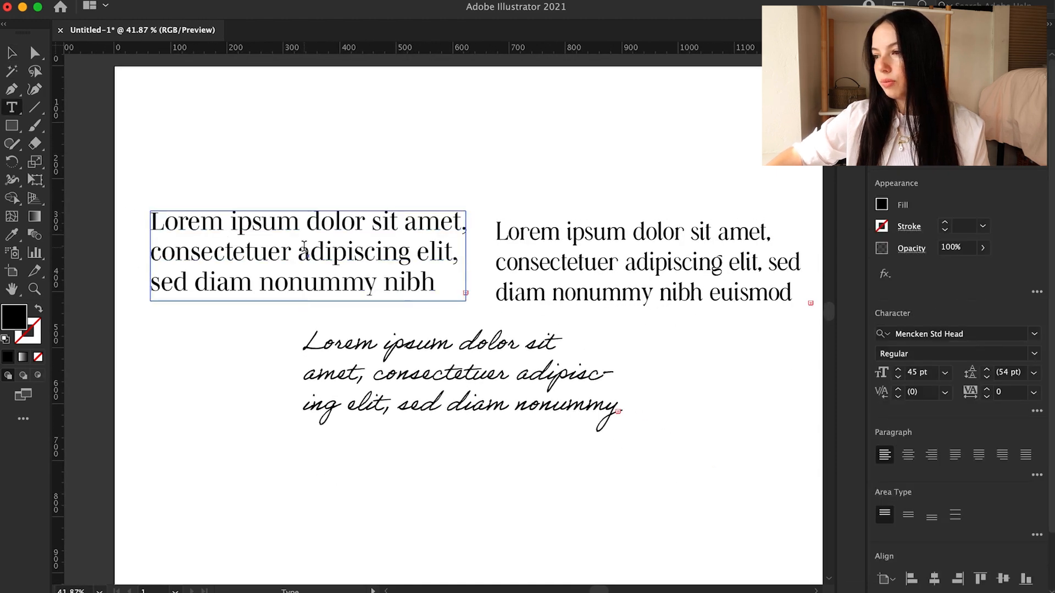
left_click(11, 54)
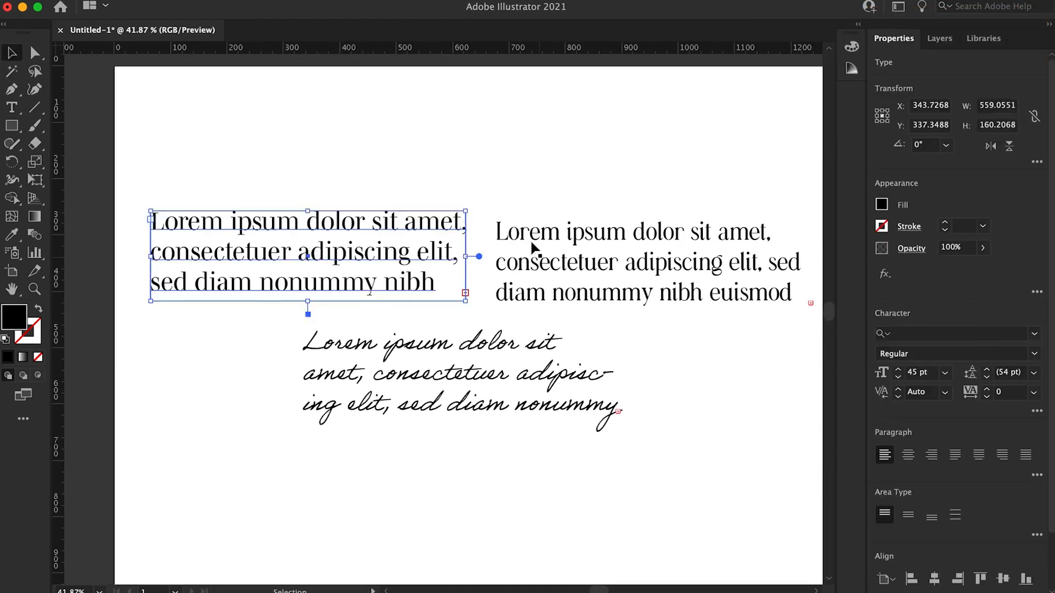
Delete the second-column serif sample, keeping the Mencken Std Head and handwriting samples.
left_click(496, 172)
left_click(575, 242)
key("Delete")
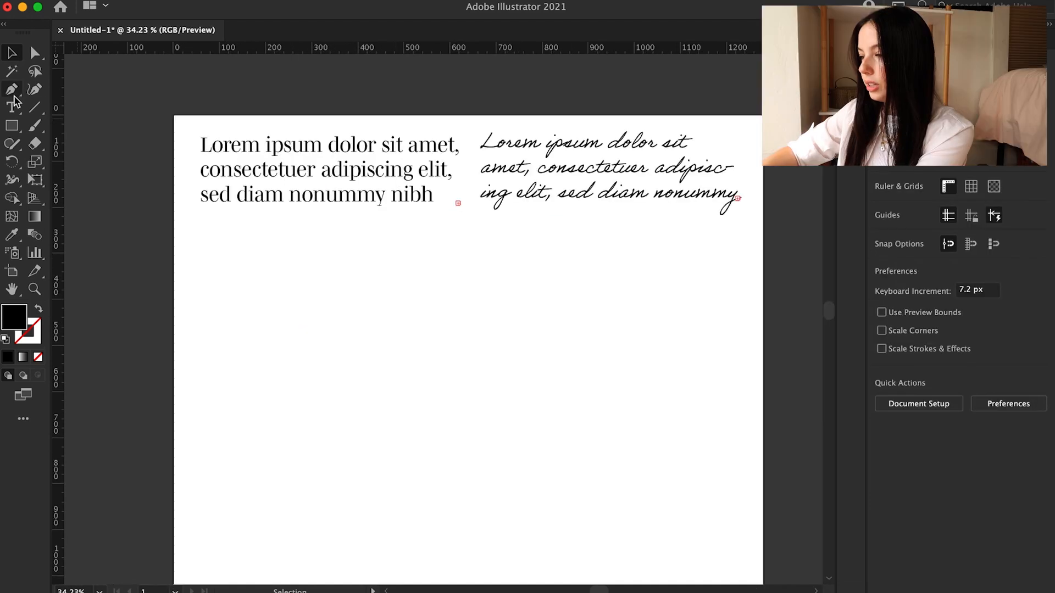
Add the text "amoureuse" in 45 pt Mencken Std Head below the serif sample and shrink its frame around the word.
key("t")
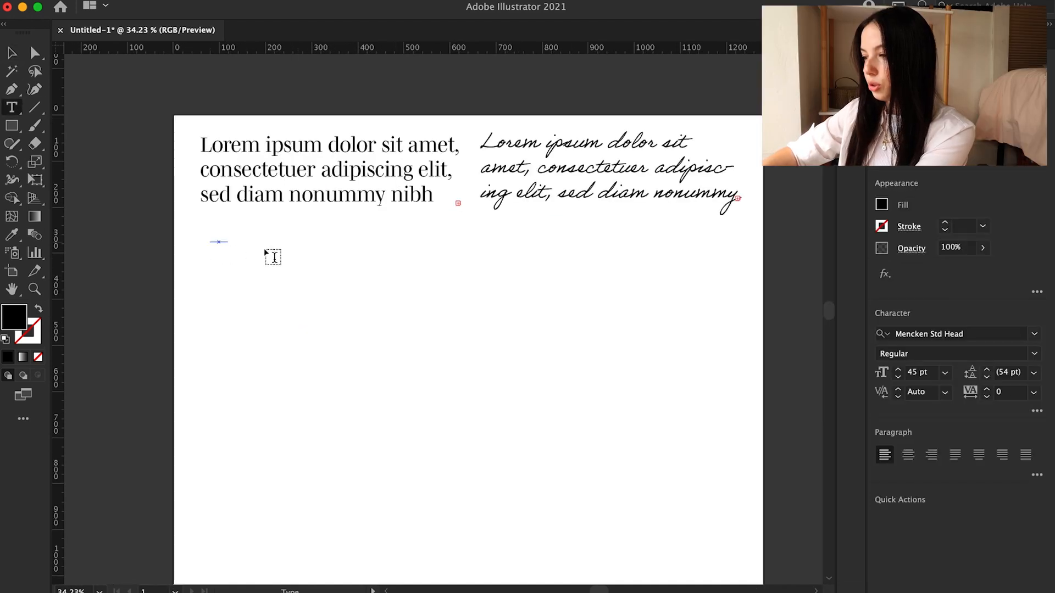
left_click_drag(210, 240, 418, 301)
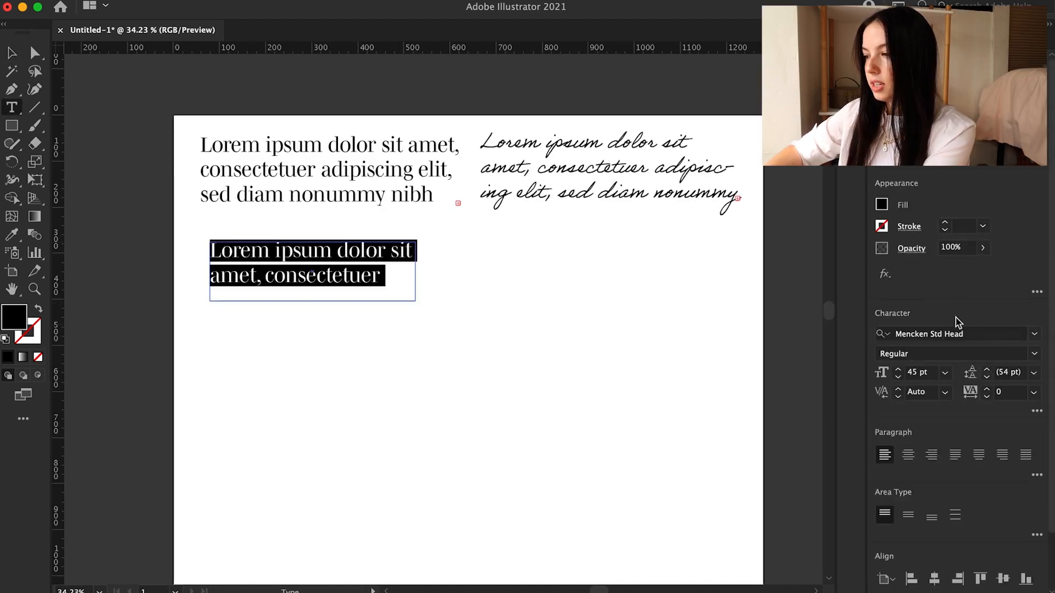
type("amour")
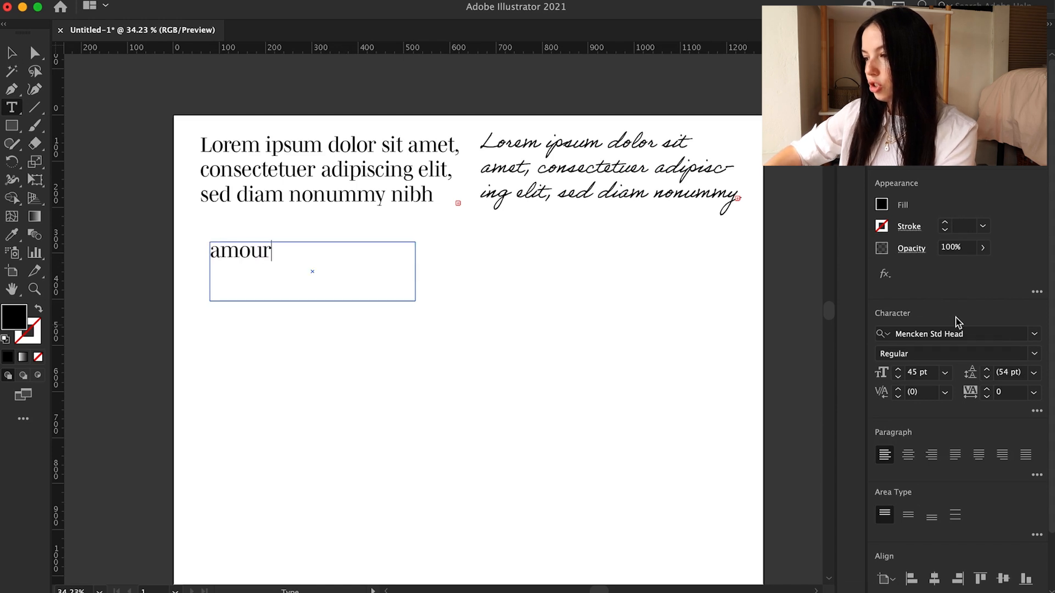
type("euse")
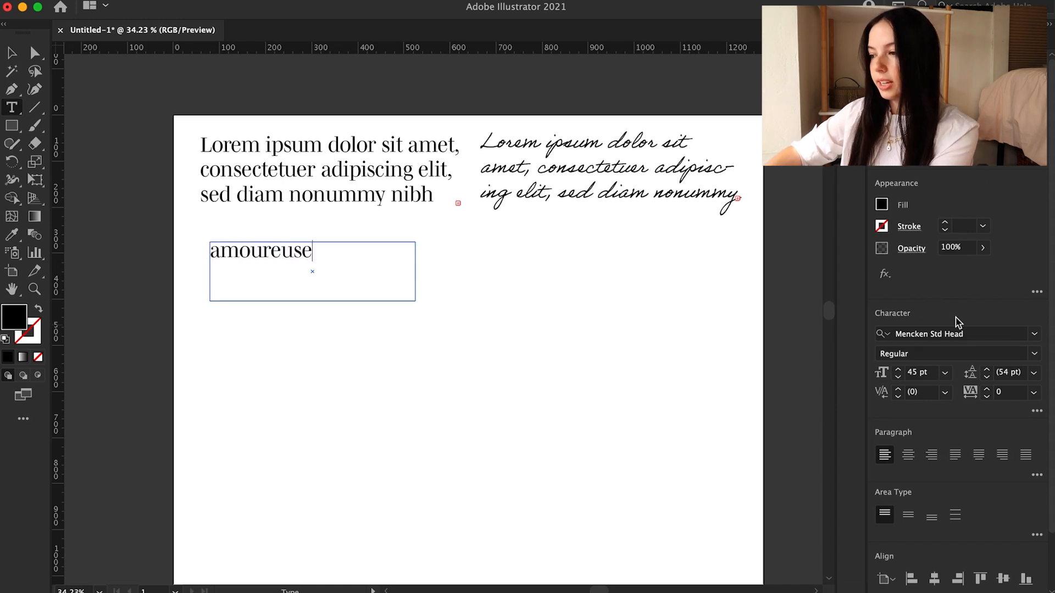
key("Escape")
left_click_drag(416, 301, 338, 276)
Duplicate "amoureuse" under the handwriting sample and below itself, capitalising the lower copy as "Amoureuse".
left_click_drag(255, 255, 532, 250, "alt")
double_click(217, 298)
key("BackSpace")
type("A")
Set the "amoureuse" copy under the handwriting sample in Adobe Handwriting Ernie.
left_click(12, 53)
left_click(354, 371)
double_click(598, 250)
key("super+a")
left_click(1034, 334)
left_click(773, 479)
key("Escape")
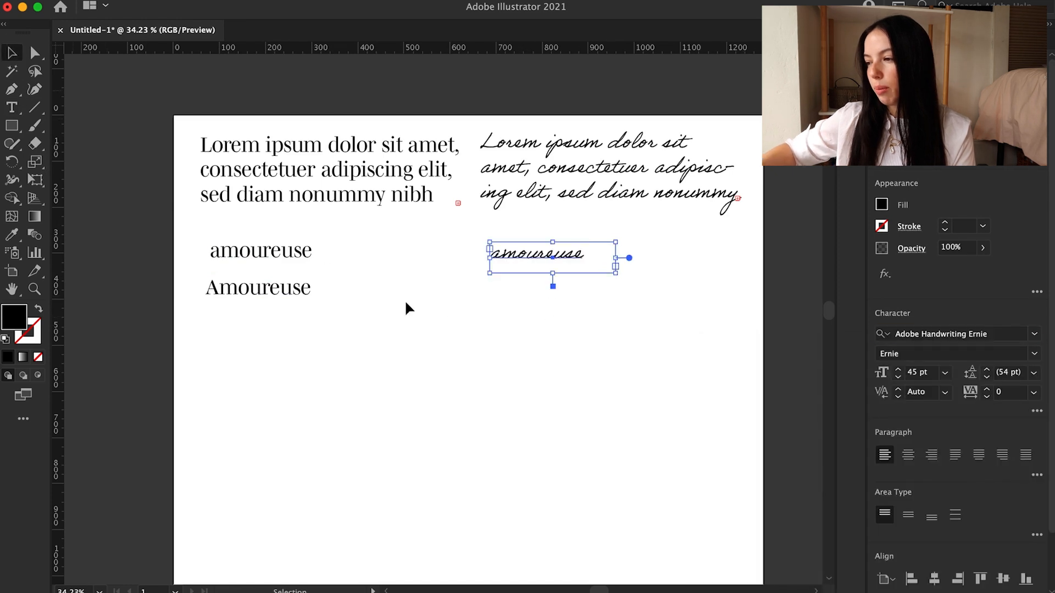
left_click(450, 325)
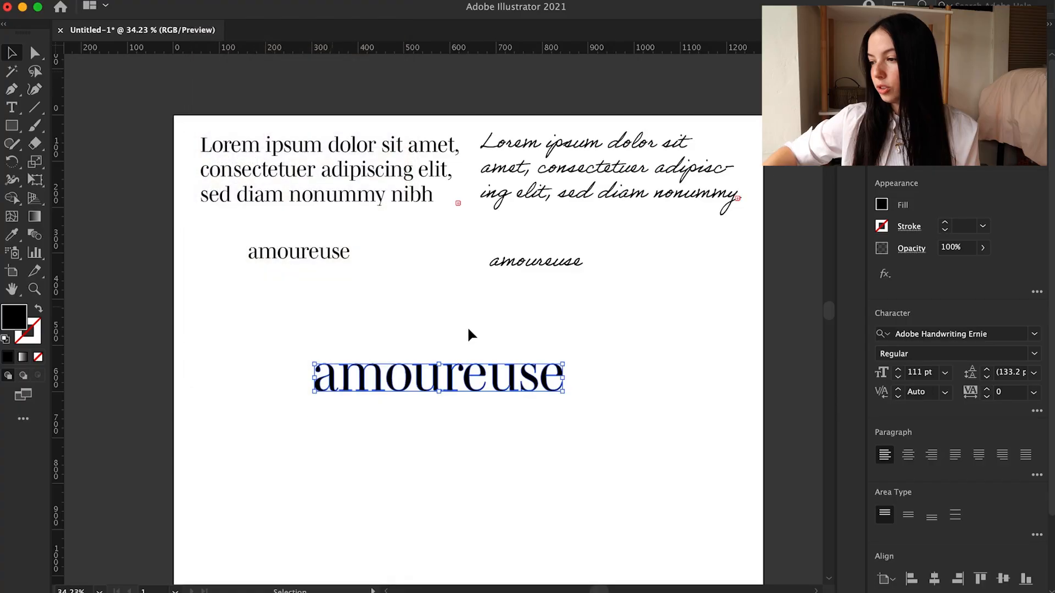
Place a horizontal guide flush with the flat tops of the u in the enlarged "amoureuse" word.
left_click(456, 323)
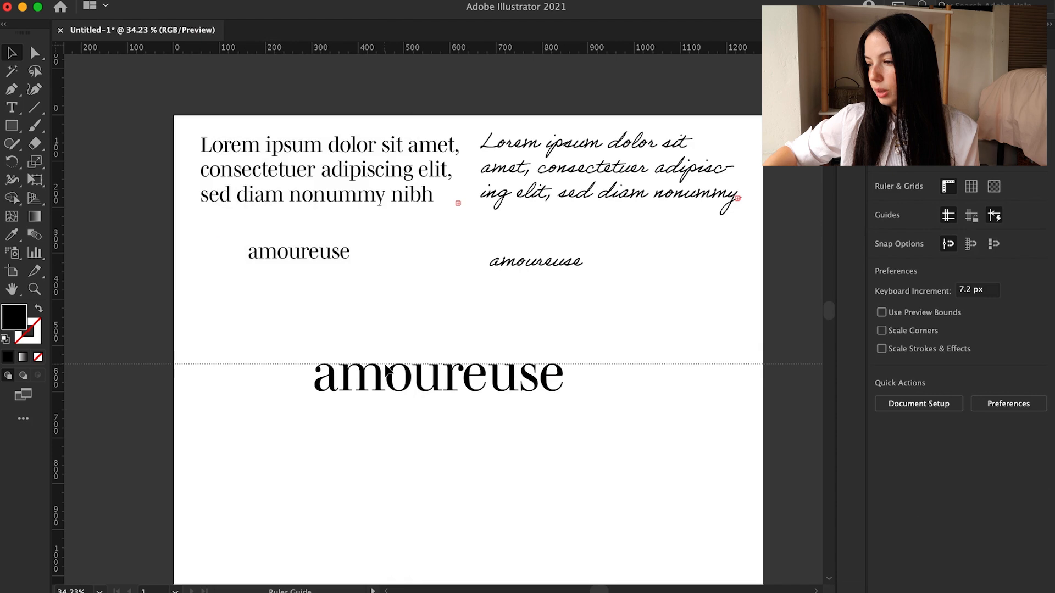
scroll(386, 368, "up", 10)
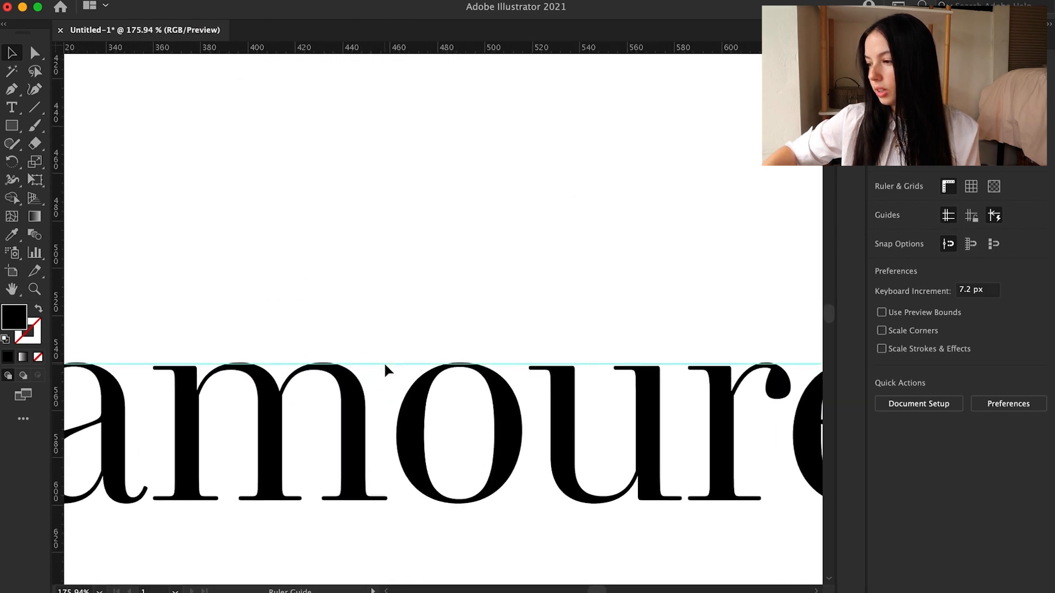
scroll(499, 348, "up", 2)
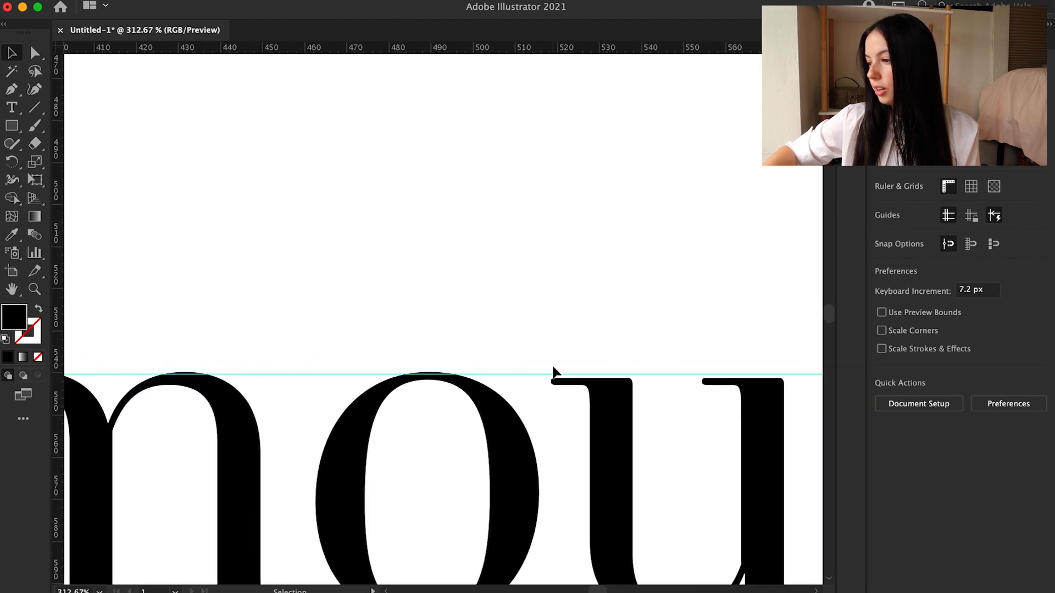
left_click(525, 374)
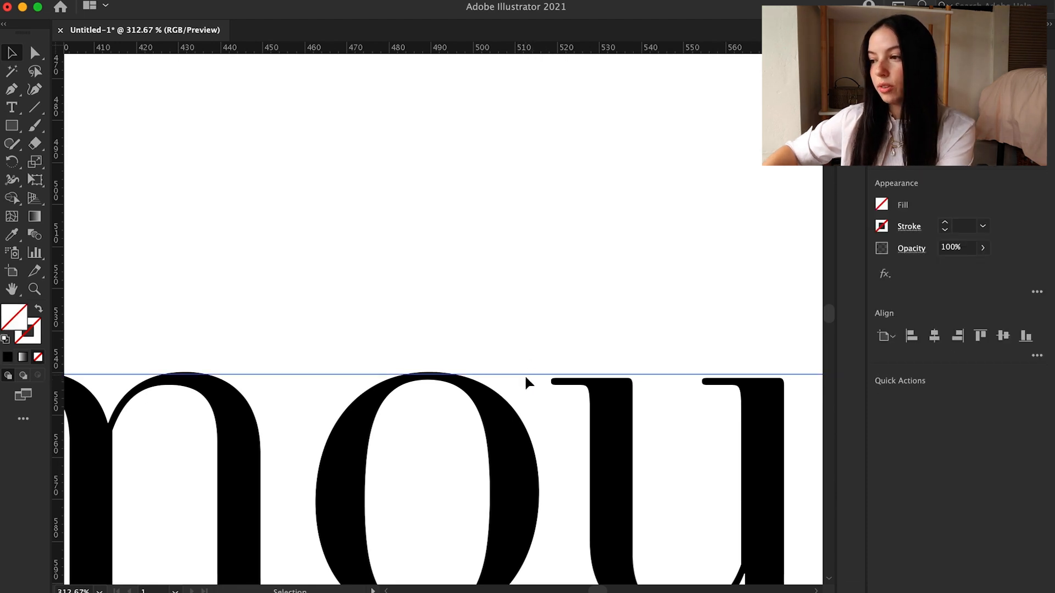
left_click_drag(526, 376, 526, 379)
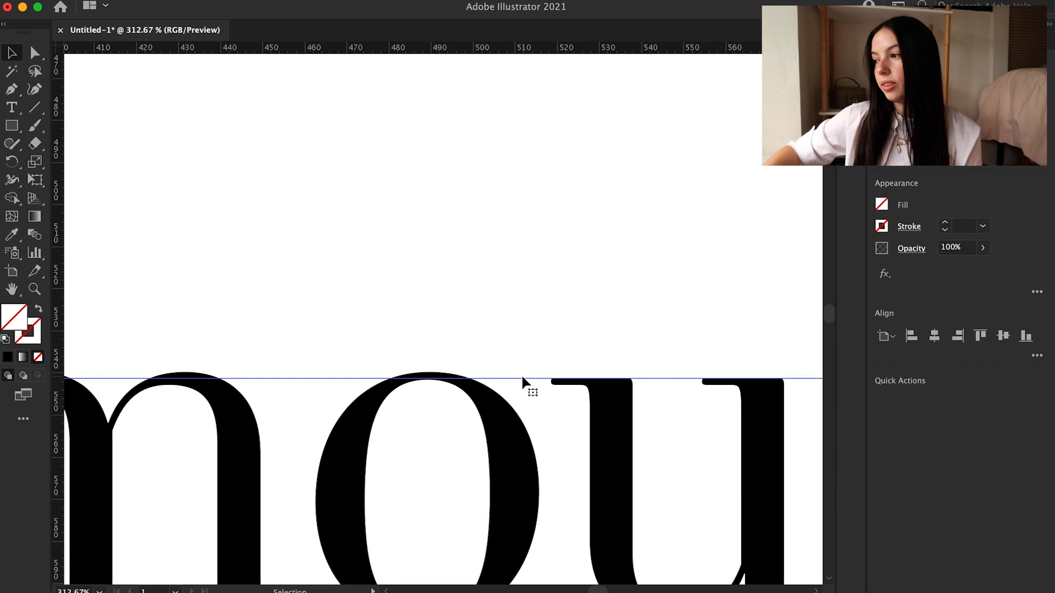
scroll(521, 375, "down", 1)
scroll(510, 374, "down", 3)
scroll(510, 374, "down", 3)
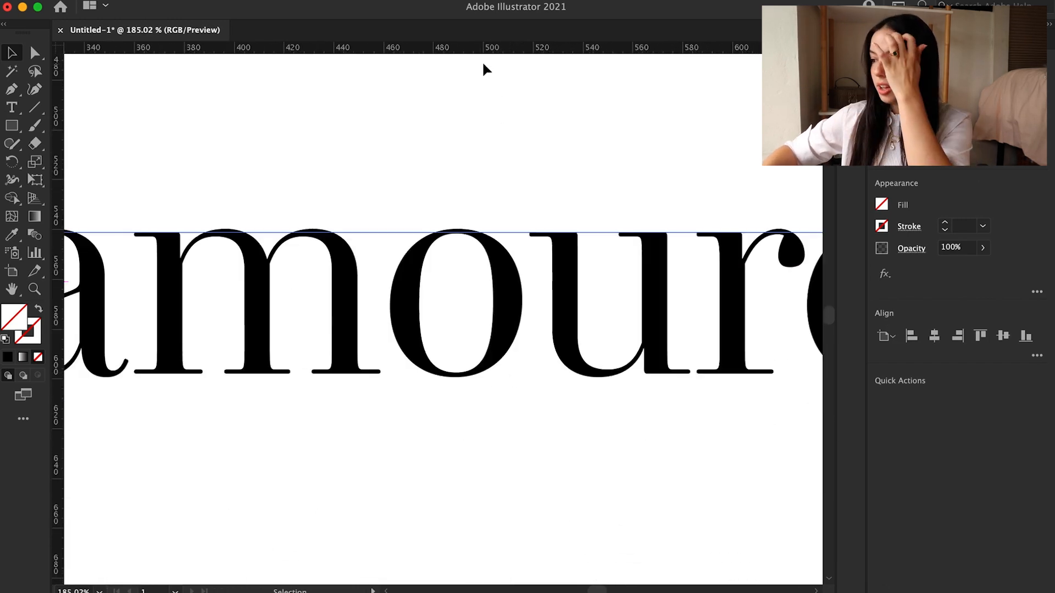
Place a second horizontal guide on the baseline of the enlarged word, flush with the m's bottom serif.
left_click_drag(476, 376, 473, 376)
scroll(423, 370, "up", 6)
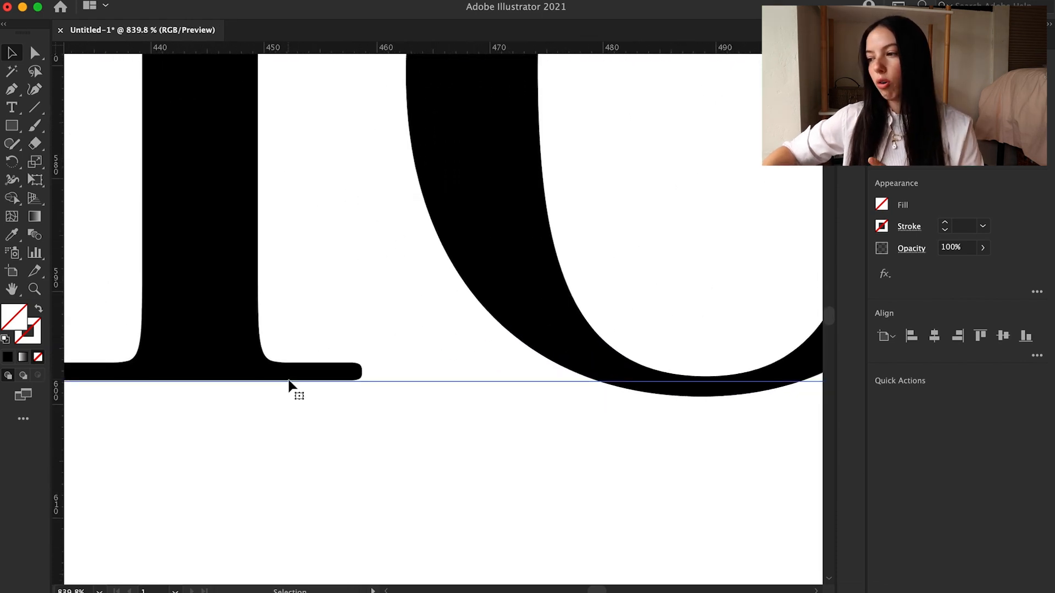
scroll(290, 383, "up", 5)
left_click_drag(292, 389, 293, 383)
scroll(344, 240, "down", 3)
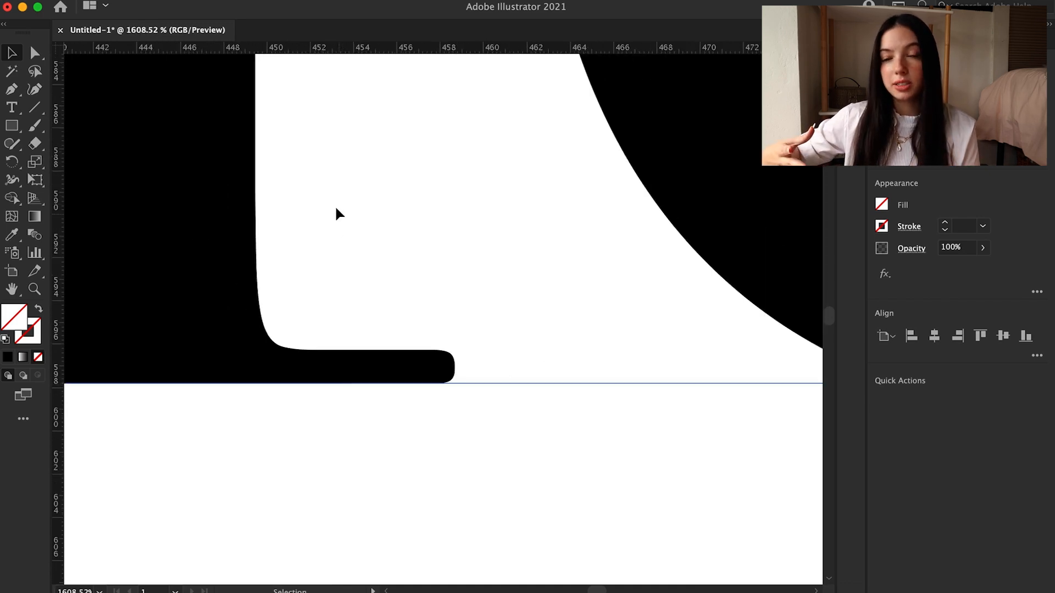
Shift the letters a, m and o of the enlarged word left to open space on both sides of the o.
scroll(332, 209, "up", 15)
scroll(333, 206, "down", 4)
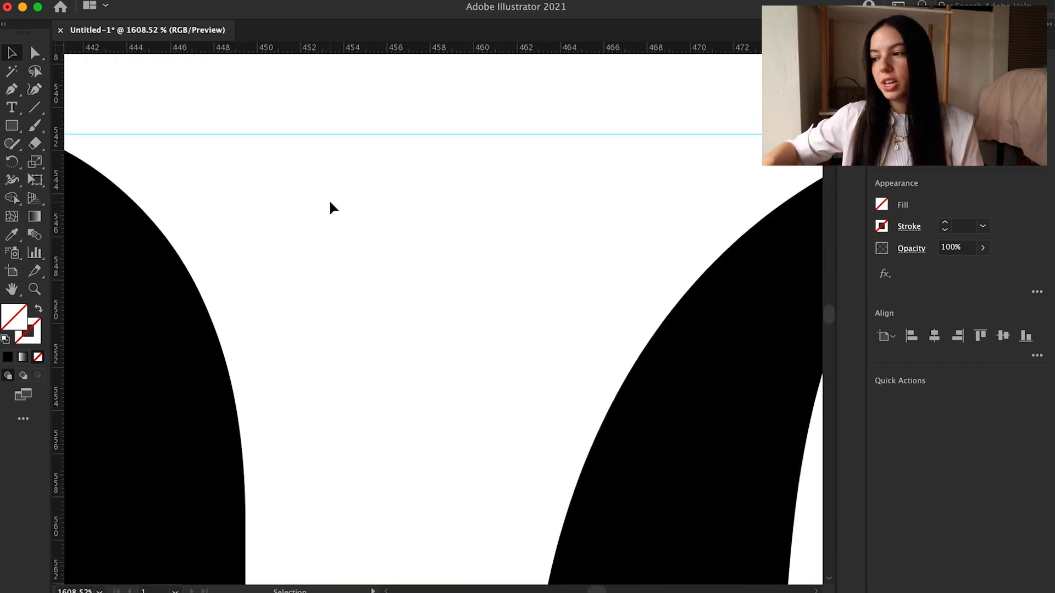
scroll(329, 199, "right", 10)
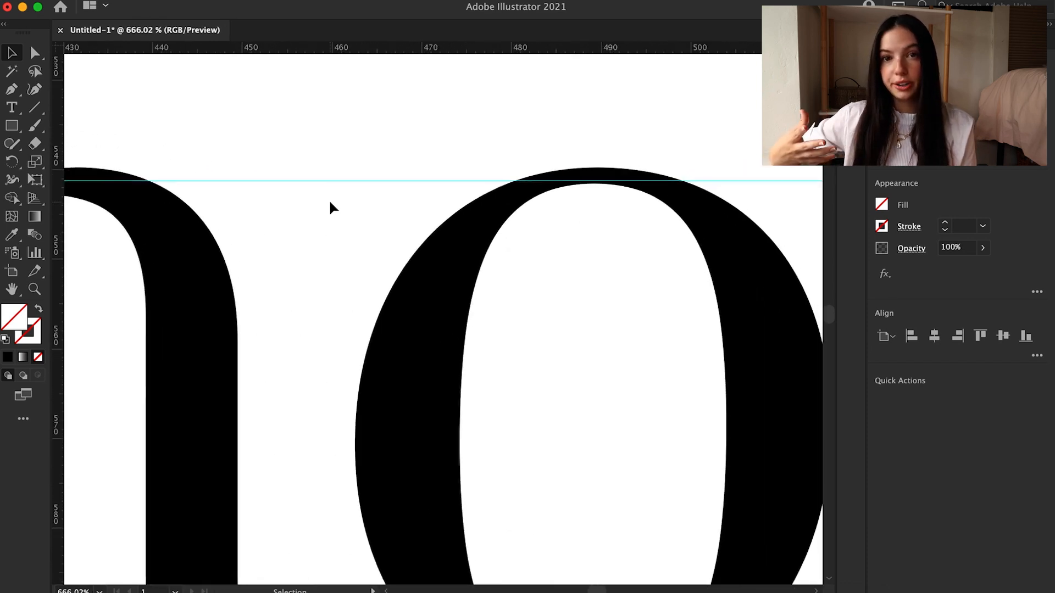
scroll(647, 150, "up", 3)
scroll(463, 235, "up", 6)
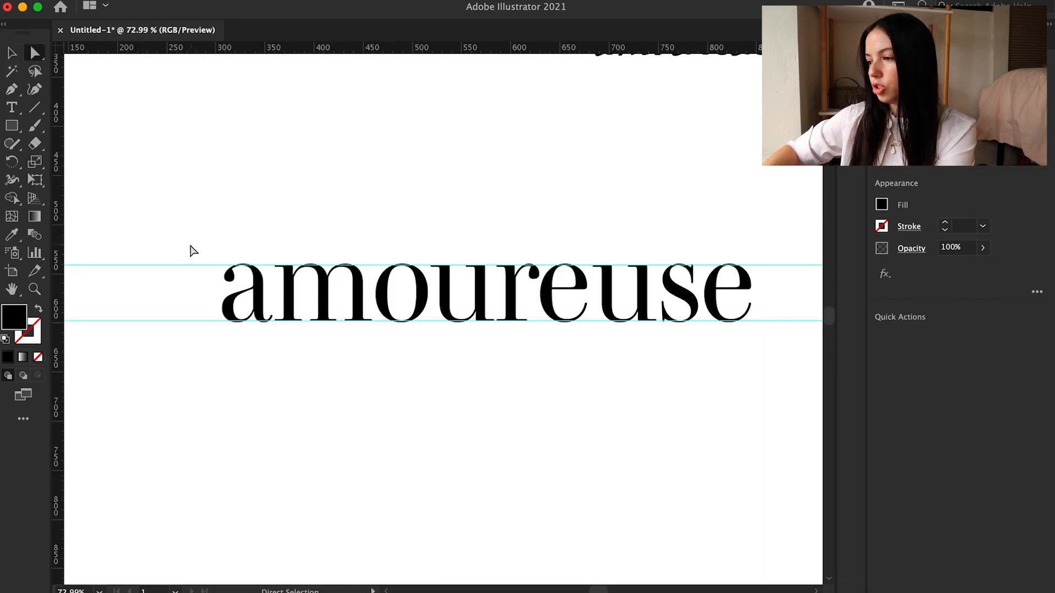
left_click_drag(374, 350, 373, 350)
key("shift+Left")
key("shift+Left")
key("shift+Left")
key("shift+Left")
key("shift+Left")
key("shift+Left")
key("shift+Left")
key("shift+Left")
key("shift+Left")
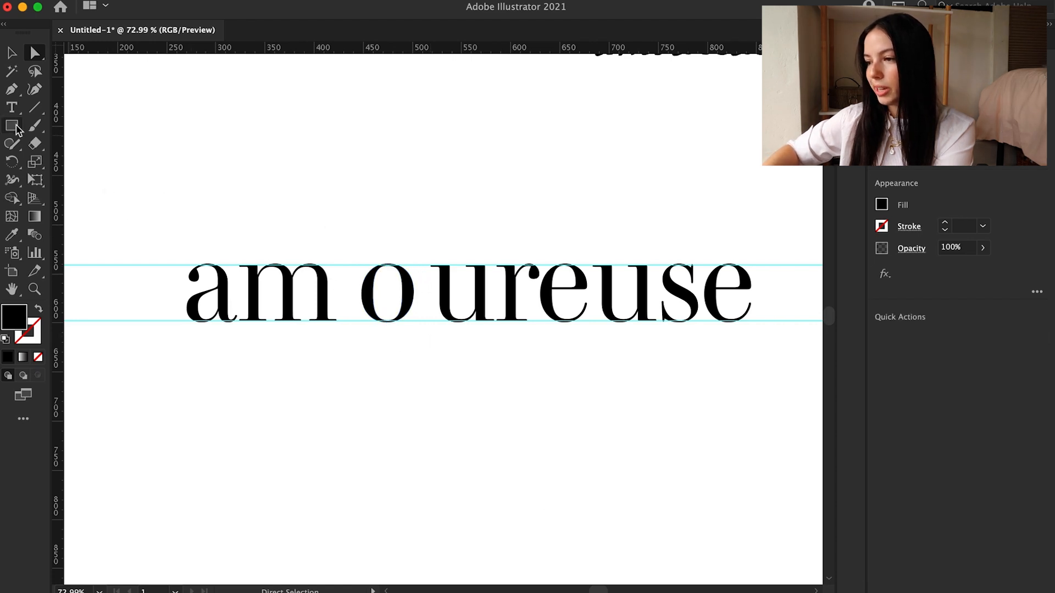
Draw a circle about 74 px wide above the word, with no fill and a 2 pt black stroke.
left_click_drag(10, 127, 94, 160)
left_click_drag(306, 157, 378, 184)
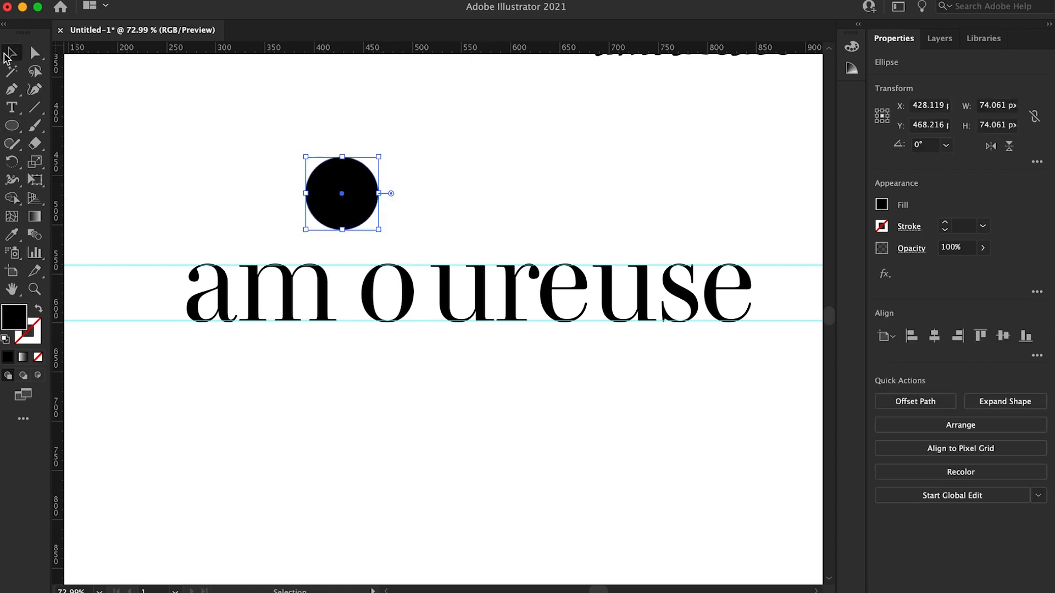
left_click(944, 222)
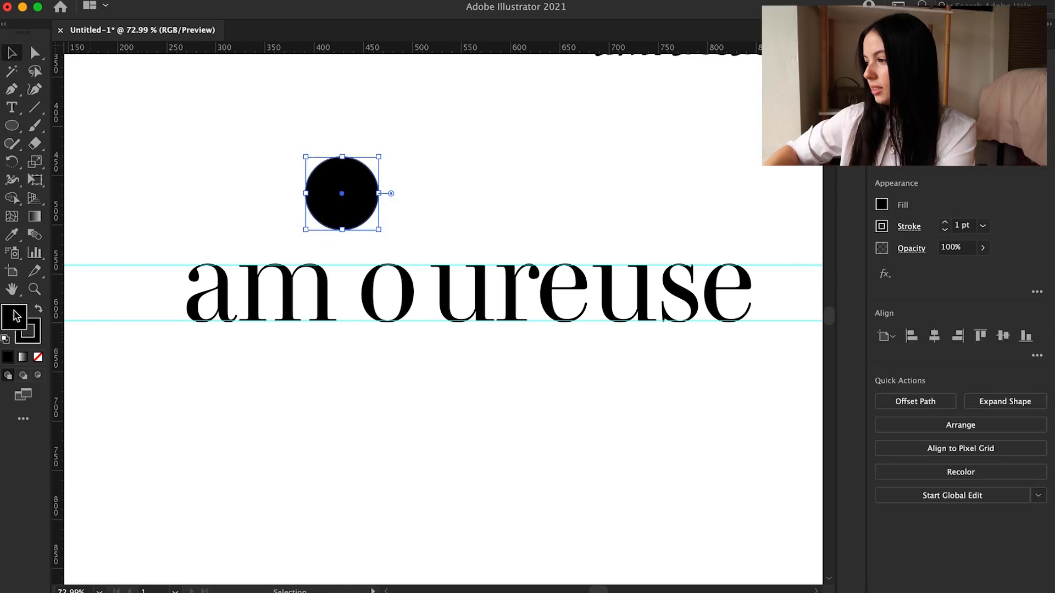
left_click(275, 182)
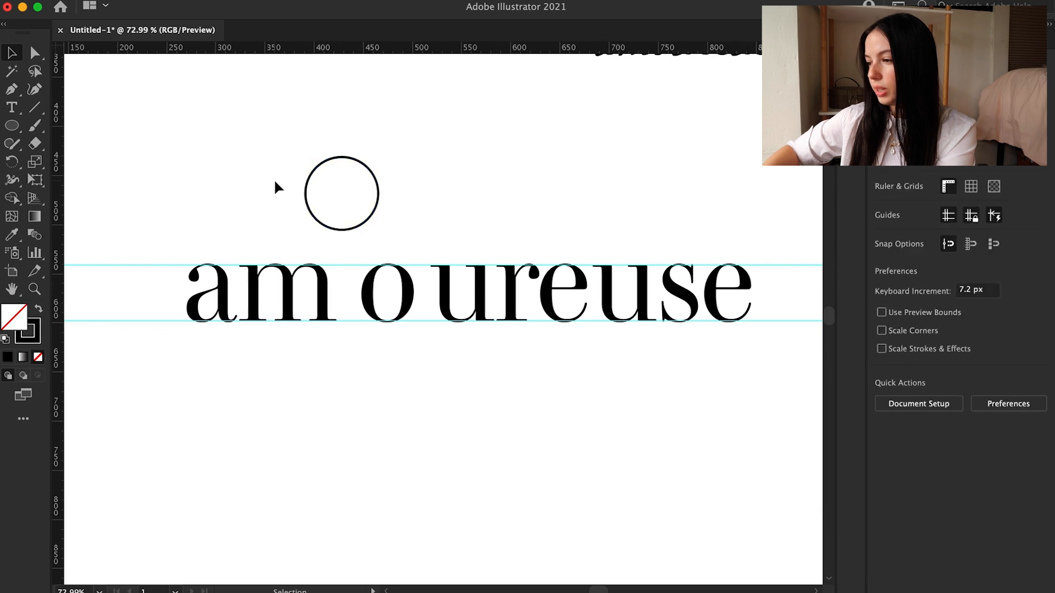
Place the circle over the letter o and scale it down to the letter's height between the guides.
scroll(380, 198, "up", 1)
left_click(429, 302)
scroll(429, 303, "up", 10)
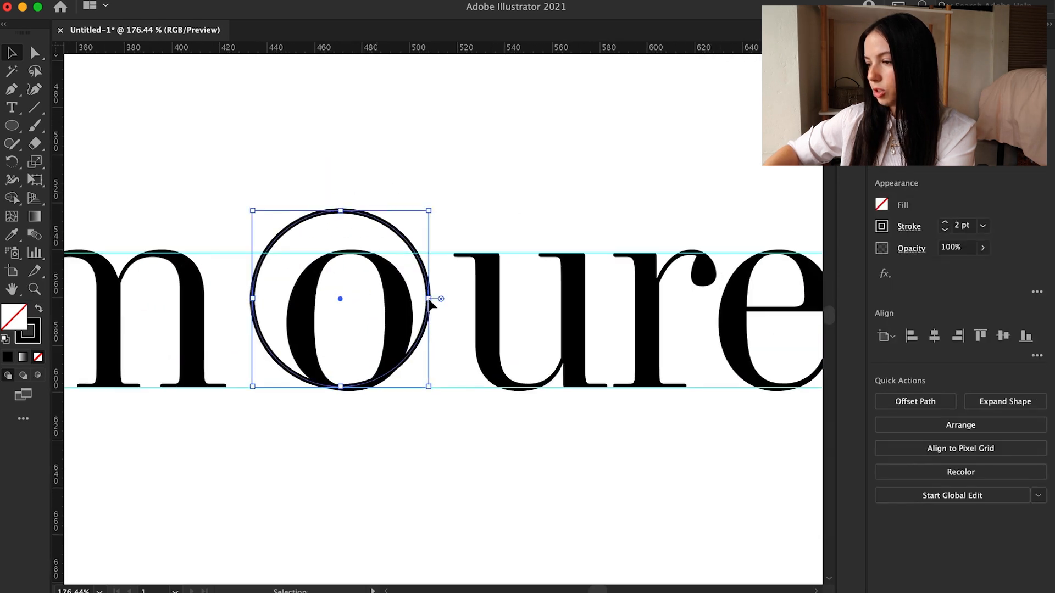
left_click_drag(487, 237, 499, 240)
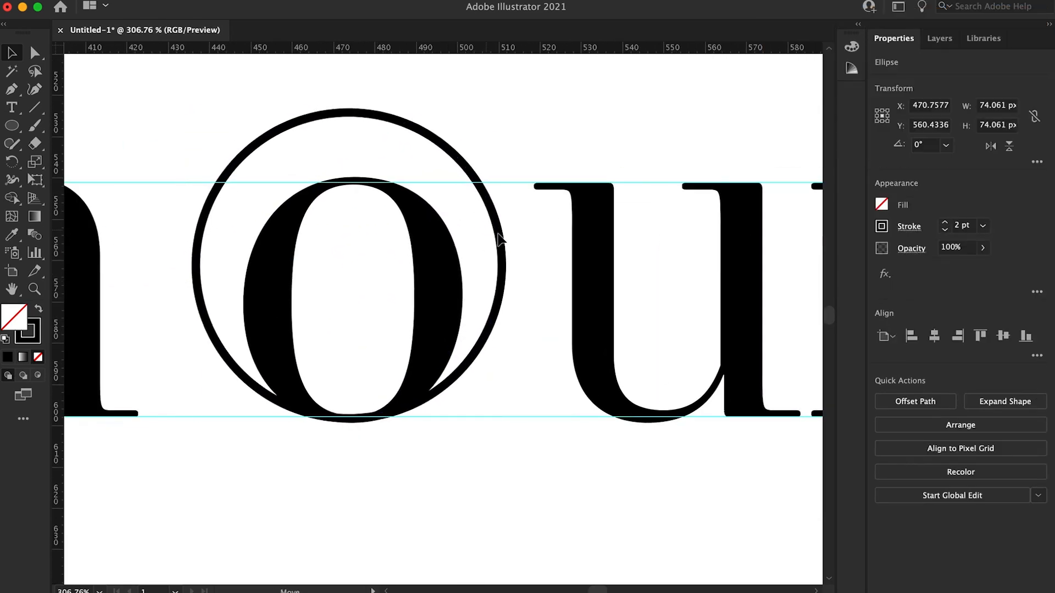
left_click_drag(349, 114, 354, 187)
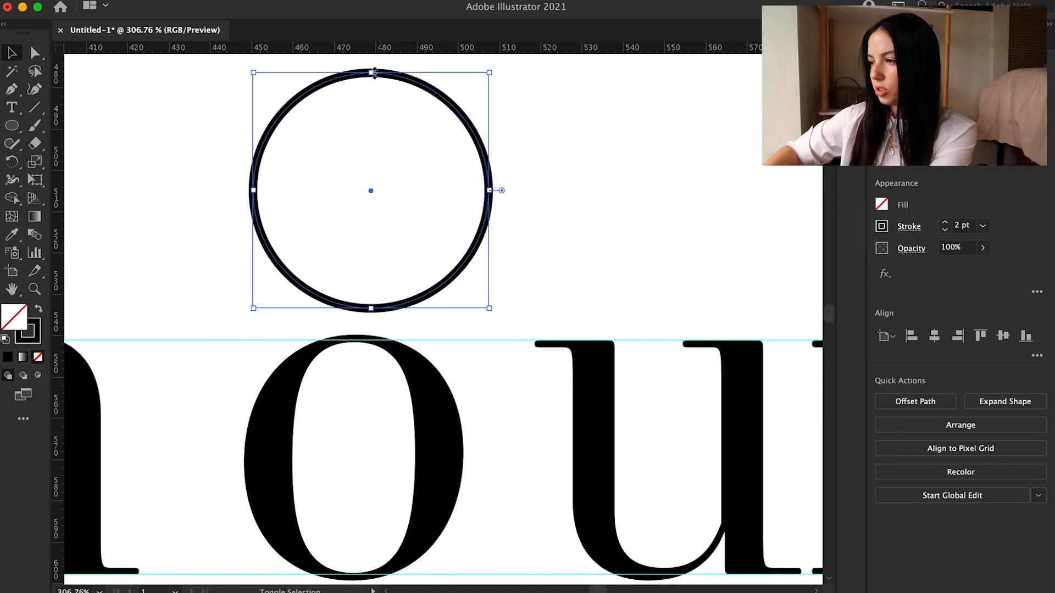
Flatten and widen the circle into a slightly horizontal oval, checking it against the o, and set it above the word.
left_click_drag(374, 73, 372, 94)
left_click(456, 194)
left_click_drag(456, 188, 450, 358)
scroll(434, 381, "down", 2)
left_click_drag(367, 319, 370, 294)
left_click_drag(248, 416, 230, 416)
left_click_drag(357, 416, 577, 120)
scroll(364, 121, "down", 2)
Add a smaller copy of the oval, about 48.6 by 44.6 px, inside the first one.
left_click_drag(612, 94, 413, 134)
left_click_drag(439, 113, 436, 119, "alt+shift")
left_click(313, 85)
scroll(370, 114, "up", 3)
left_click(314, 86)
left_click(476, 250)
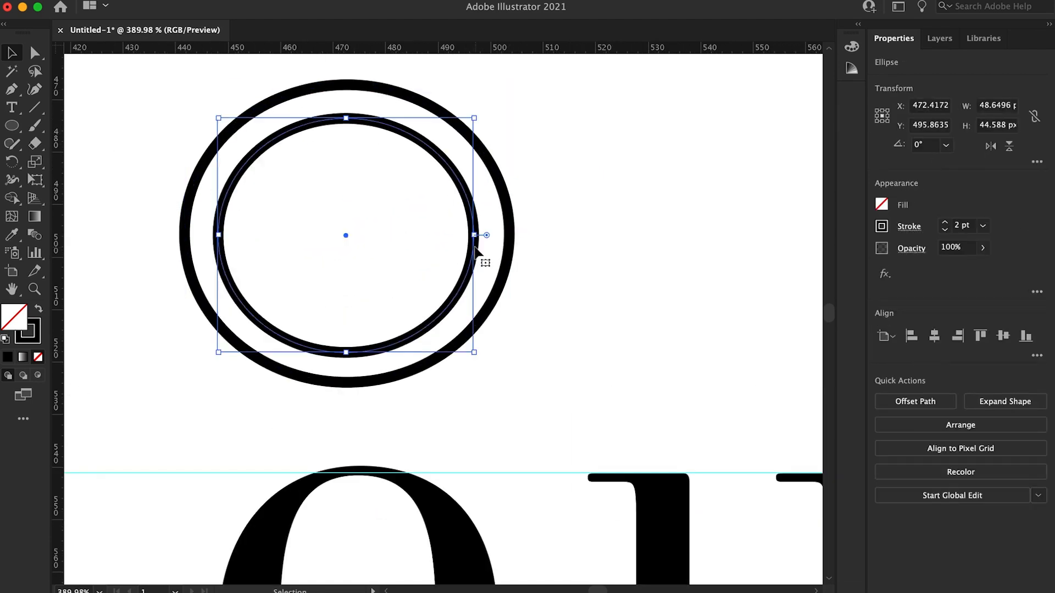
Place a vertical guide through the outer oval's centre and centre the inner oval on it.
left_click_drag(552, 268, 437, 233)
scroll(437, 233, "up", 4)
scroll(246, 253, "up", 3)
left_click(330, 247)
scroll(437, 283, "down", 7)
left_click_drag(58, 236, 395, 271)
scroll(371, 297, "up", 3)
left_click(520, 377)
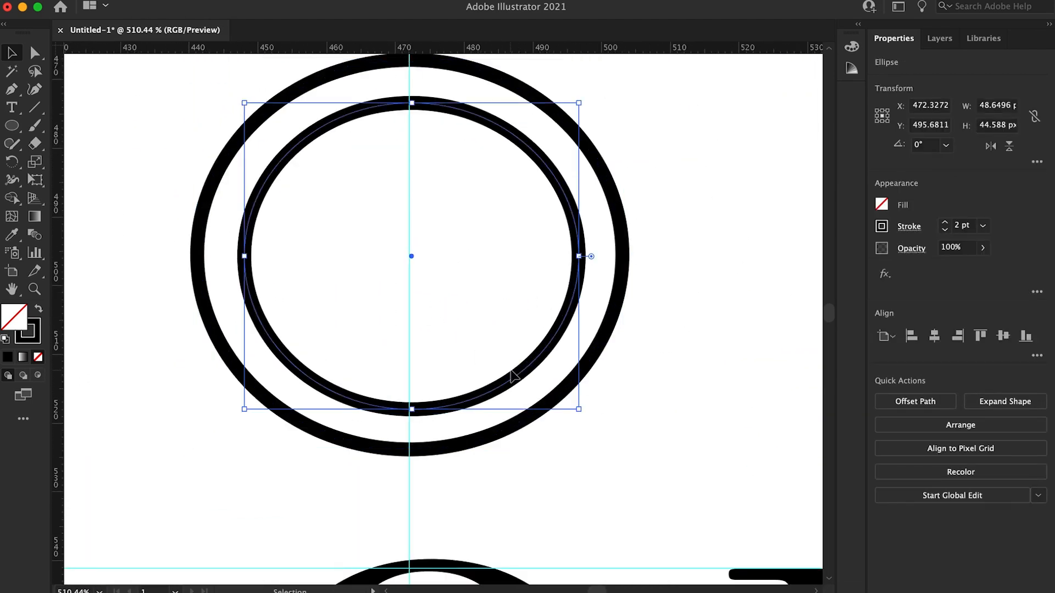
scroll(521, 377, "up", 3)
left_click_drag(546, 360, 542, 361)
Delete the vertical guide running through the two ovals.
scroll(543, 358, "down", 5)
left_click(440, 417)
left_click(472, 422)
key("Delete")
left_click_drag(544, 324, 735, 410)
Swap stroke and fill on both ovals and combine them into a compound path forming a solid black ring.
left_click(585, 287)
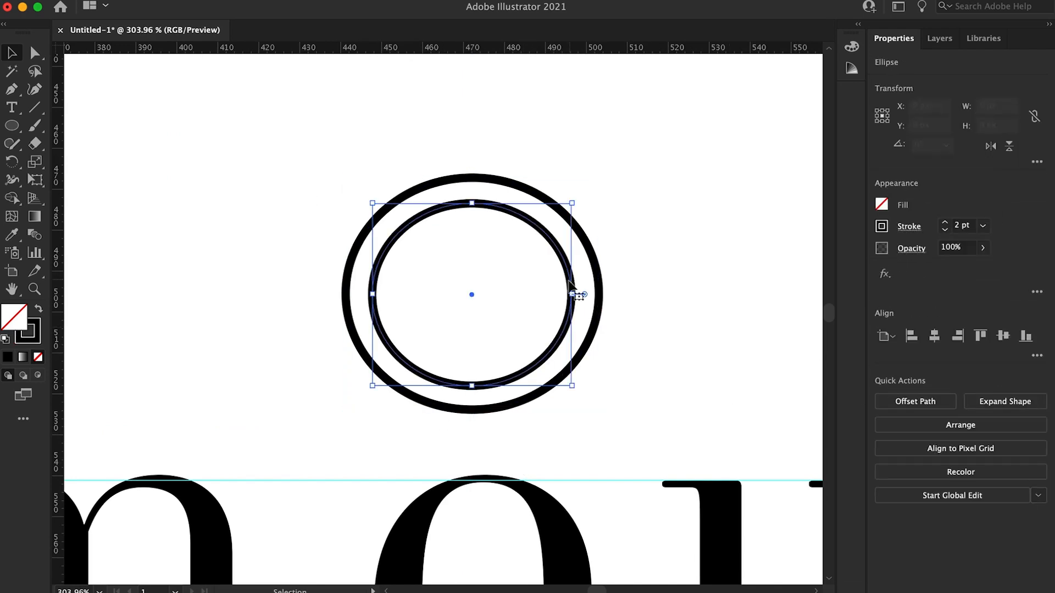
left_click(570, 280)
left_click(30, 329)
left_click(38, 309)
left_click(228, 257)
left_click(348, 262)
key("shift+x")
left_click_drag(257, 175, 694, 328)
key("super+8")
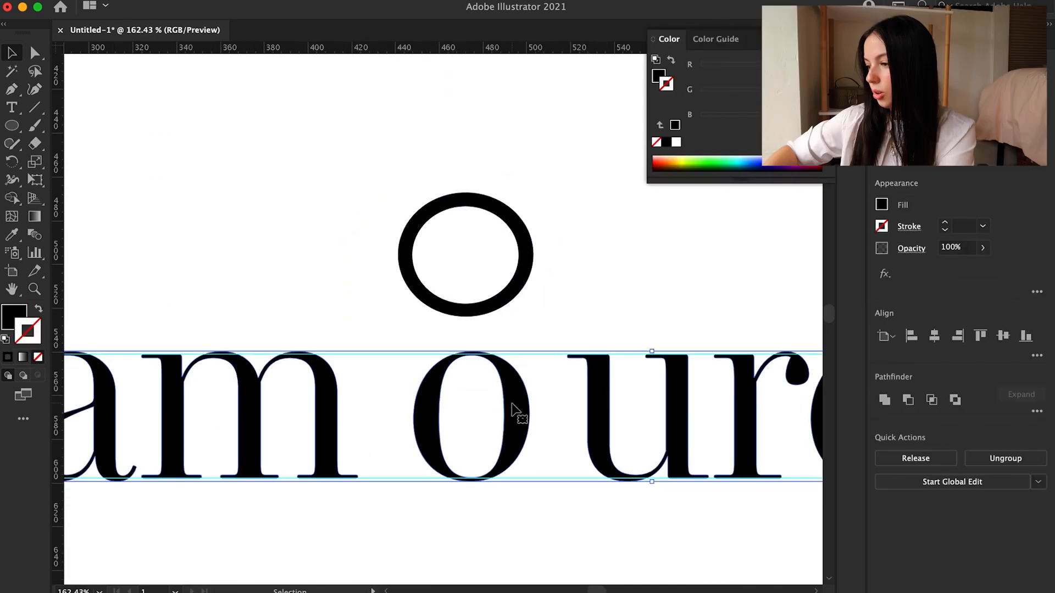
Move the original o out of the word to the space above and put the ring in its place.
left_click(573, 316)
key("a")
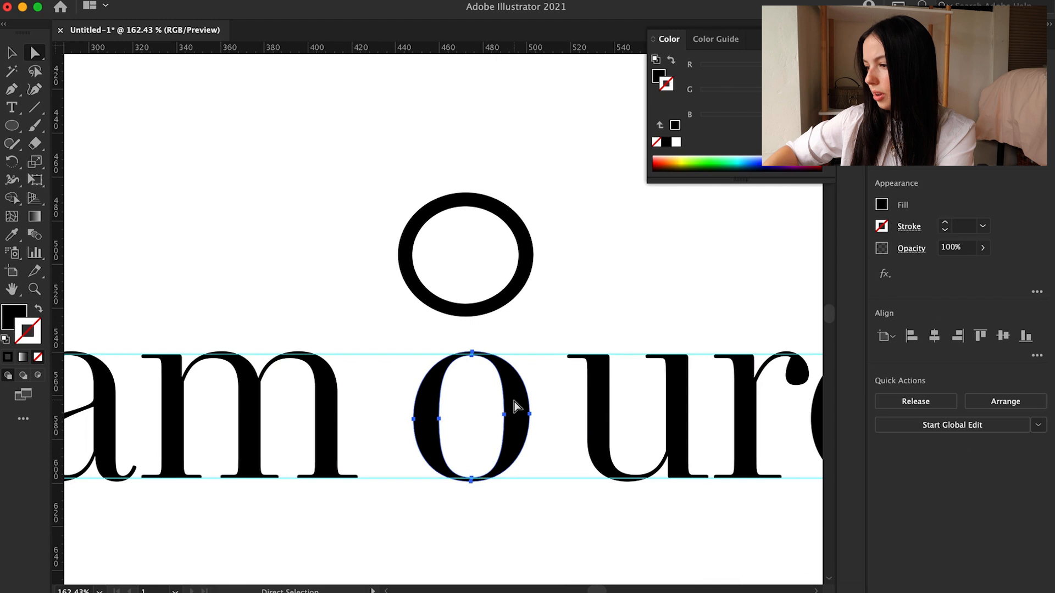
left_click_drag(442, 325, 314, 210)
left_click_drag(521, 238, 550, 395)
Place a guide at the lowest point of the u's curve and align the ring's bottom edge to it.
scroll(550, 395, "up", 3)
scroll(546, 405, "down", 3)
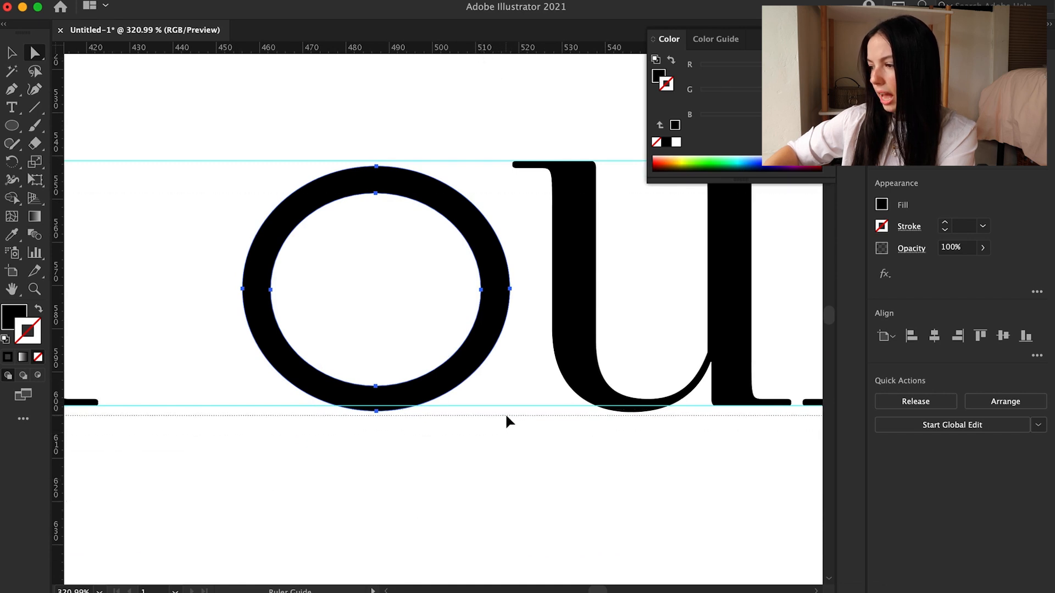
scroll(401, 369, "up", 2)
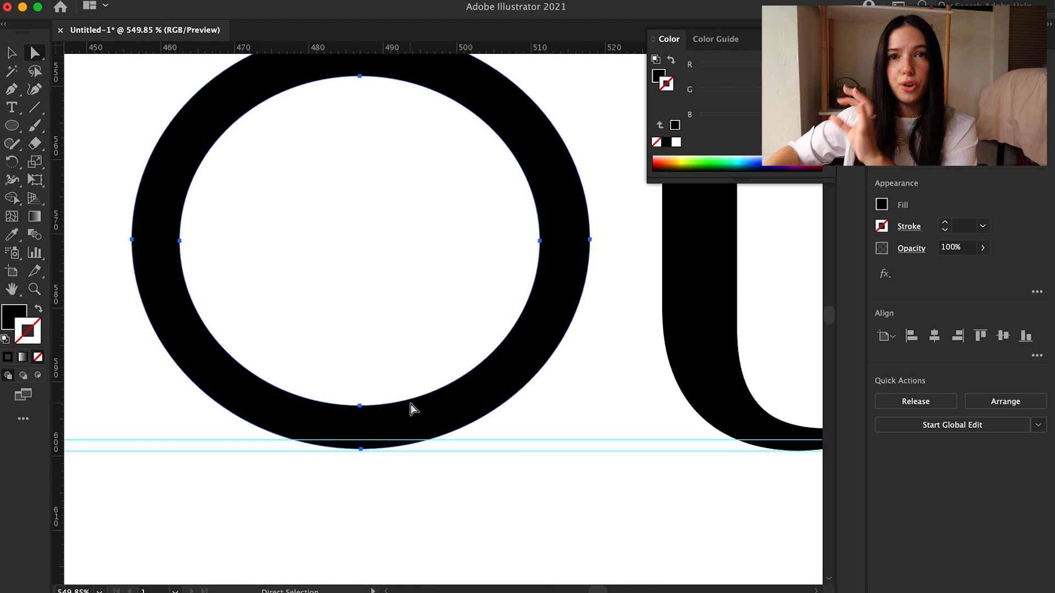
left_click_drag(417, 417, 416, 412)
scroll(415, 412, "down", 3)
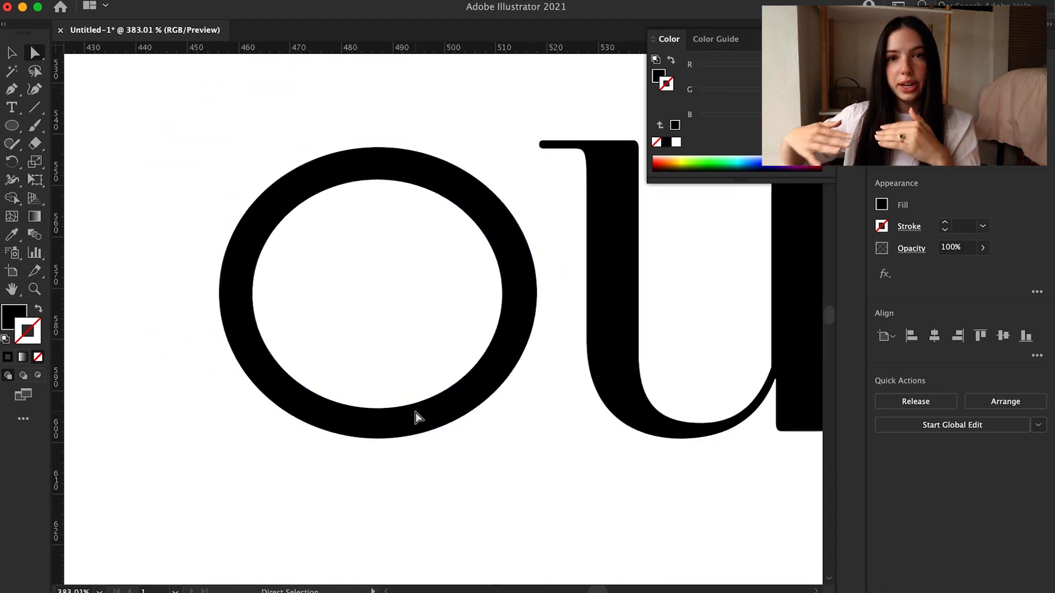
Stretch the ring upward so its top edge slightly overshoots the guide along the letters' flat tops.
scroll(342, 238, "up", 2)
left_click(352, 214)
left_click(412, 180)
key("v")
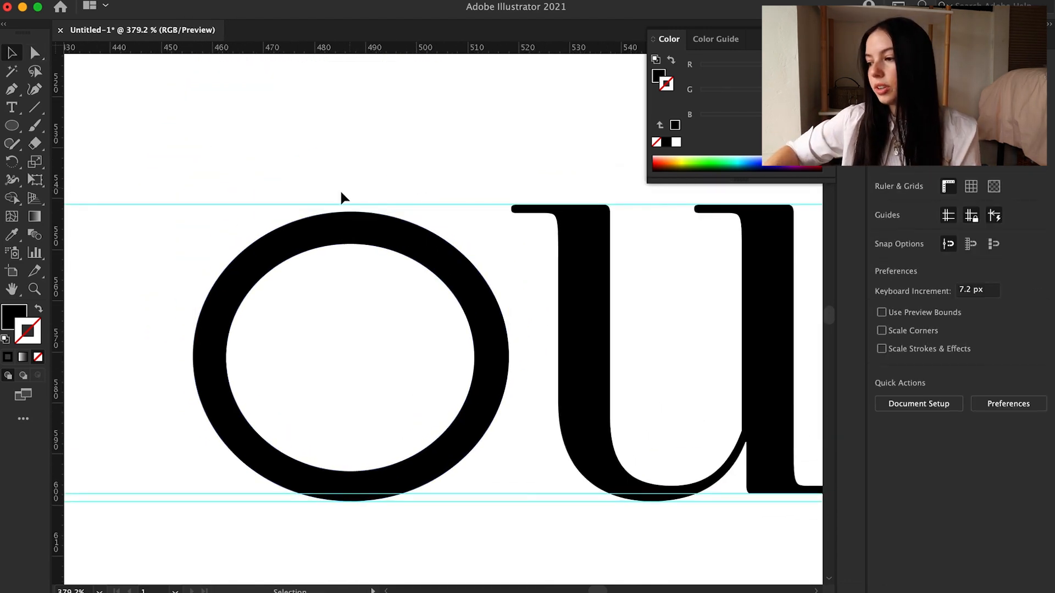
left_click(346, 218)
left_click_drag(351, 212, 351, 203)
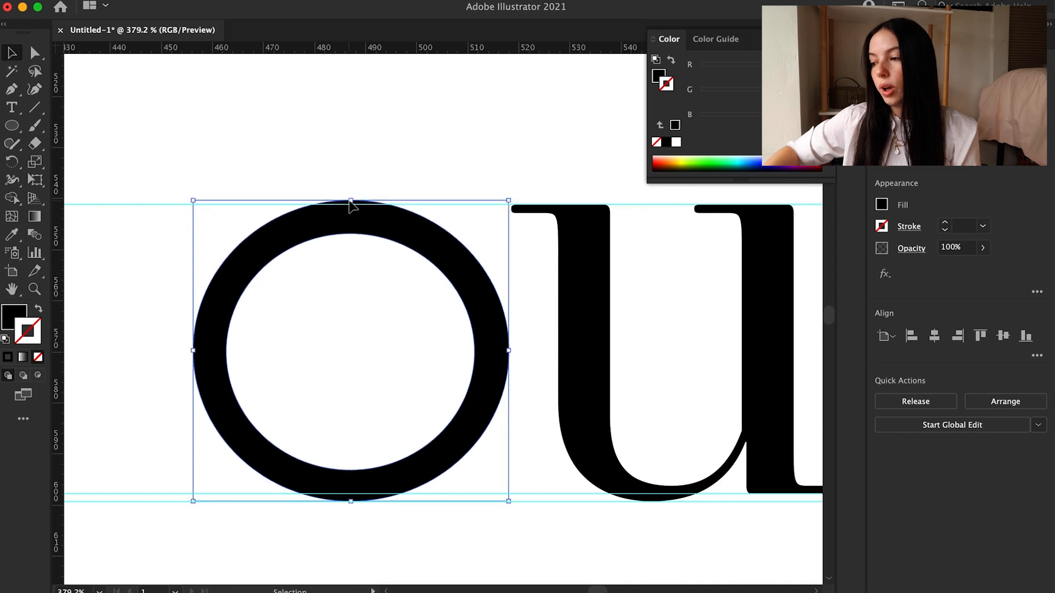
scroll(350, 203, "down", 3)
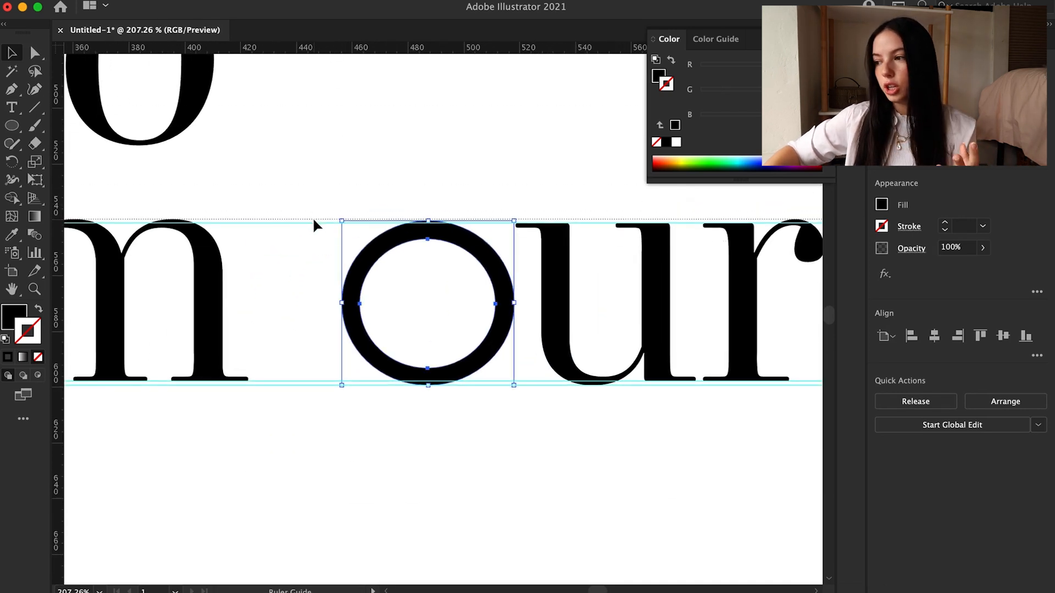
Align the ring's top edge with the overshoot guide just above the letters' flat-top guide.
scroll(383, 175, "up", 6)
left_click_drag(508, 301, 508, 294)
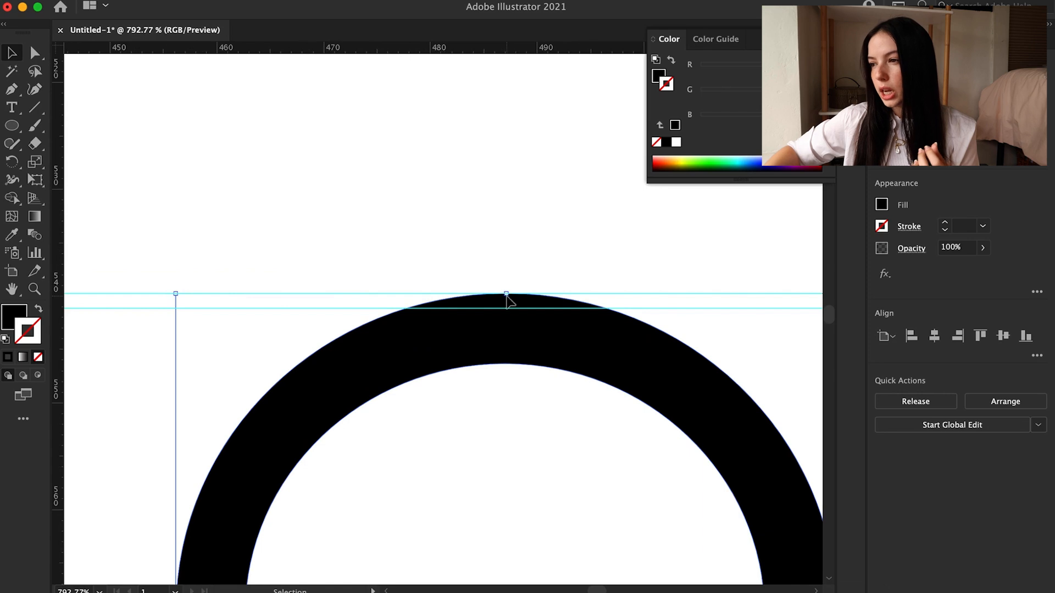
Shift the a and m sideways toward the ring to close the gap in the wordmark.
left_click_drag(119, 242, 346, 358)
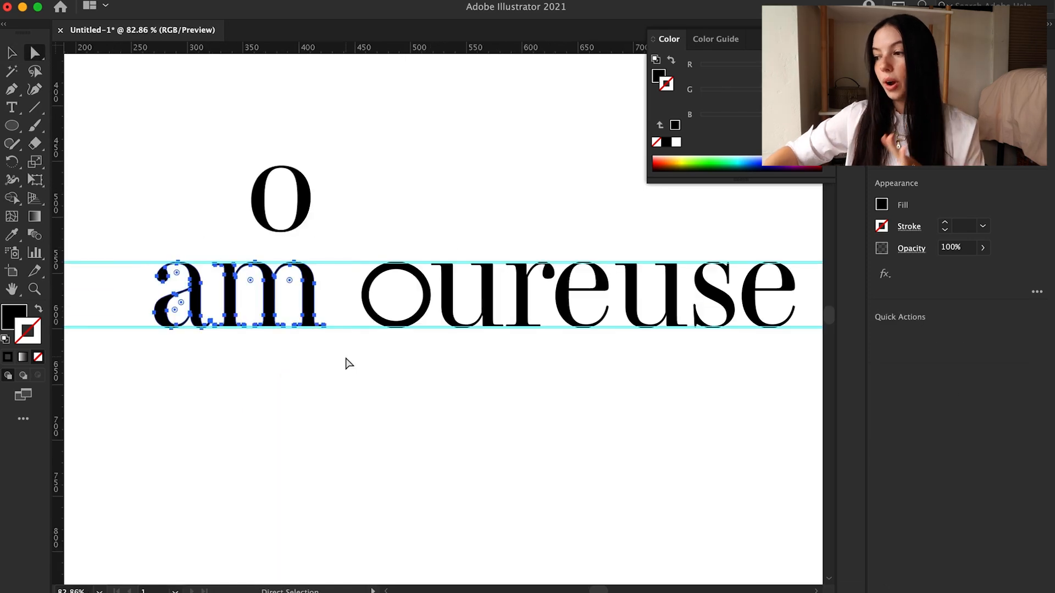
key("shift+Right")
key("shift+Right")
key("shift+Right")
key("shift+Right")
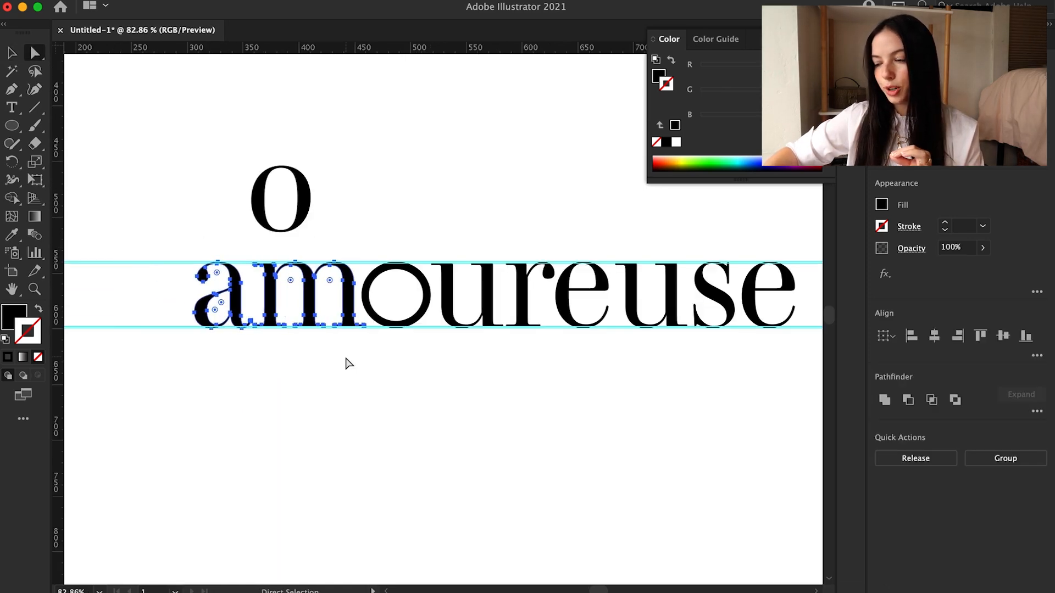
left_click(418, 371)
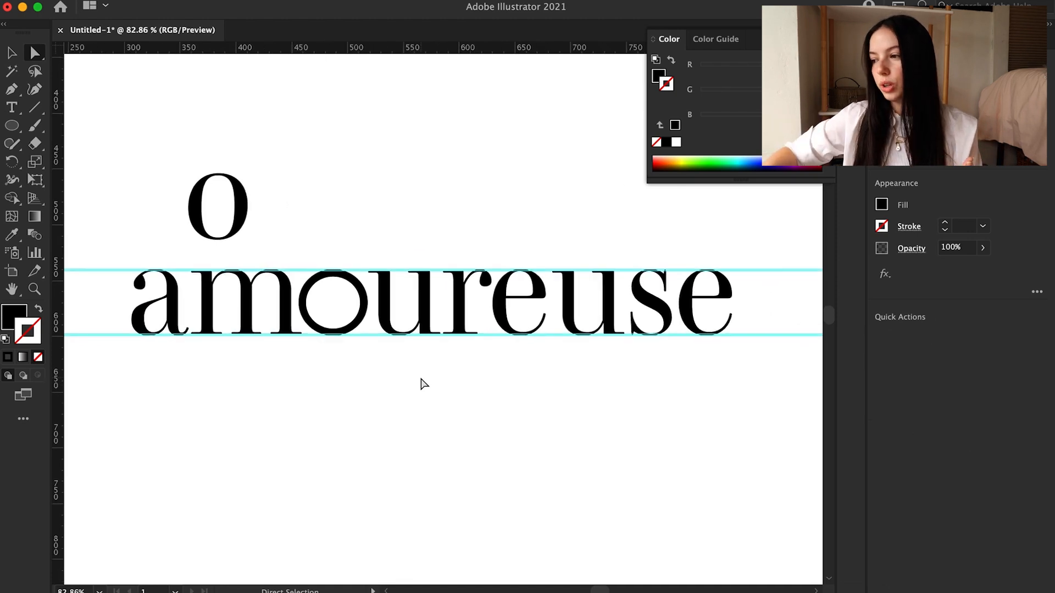
Duplicate the ring and the final e into the blank space below the wordmark.
scroll(379, 385, "down", 3)
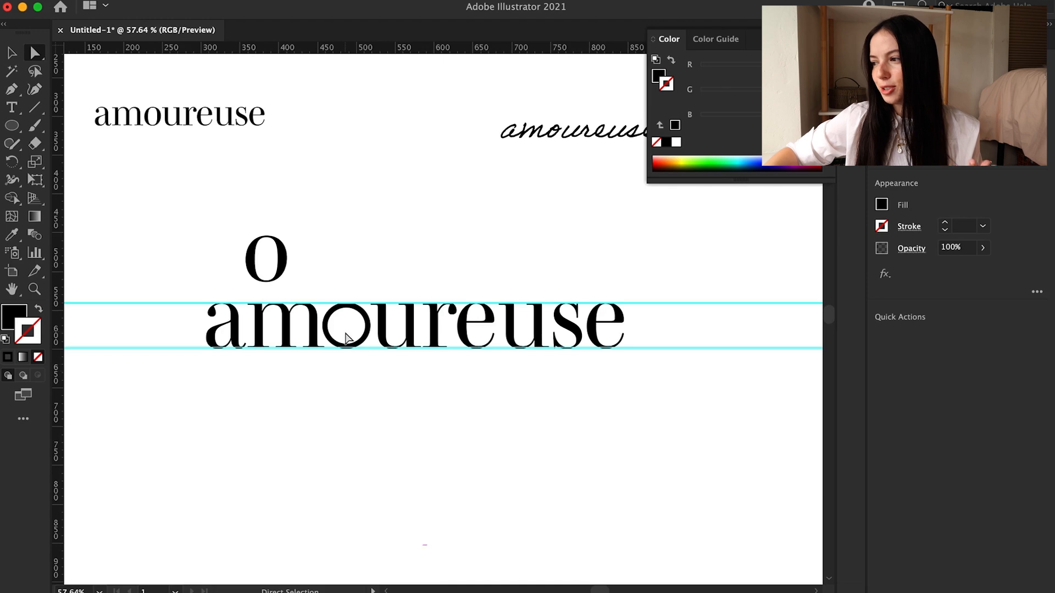
scroll(345, 338, "up", 2)
left_click(377, 337)
left_click_drag(377, 337, 595, 421, "alt")
scroll(683, 262, "up", 1)
left_click_drag(632, 258, 596, 376, "alt")
scroll(657, 430, "up", 2)
Position the copied ring and the copied e side by side below the wordmark.
key("v")
left_click_drag(490, 381, 500, 388)
left_click_drag(545, 344, 545, 337)
scroll(763, 407, "up", 2)
key("a")
left_click_drag(423, 266, 654, 468)
left_click(163, 1)
left_click(183, 72)
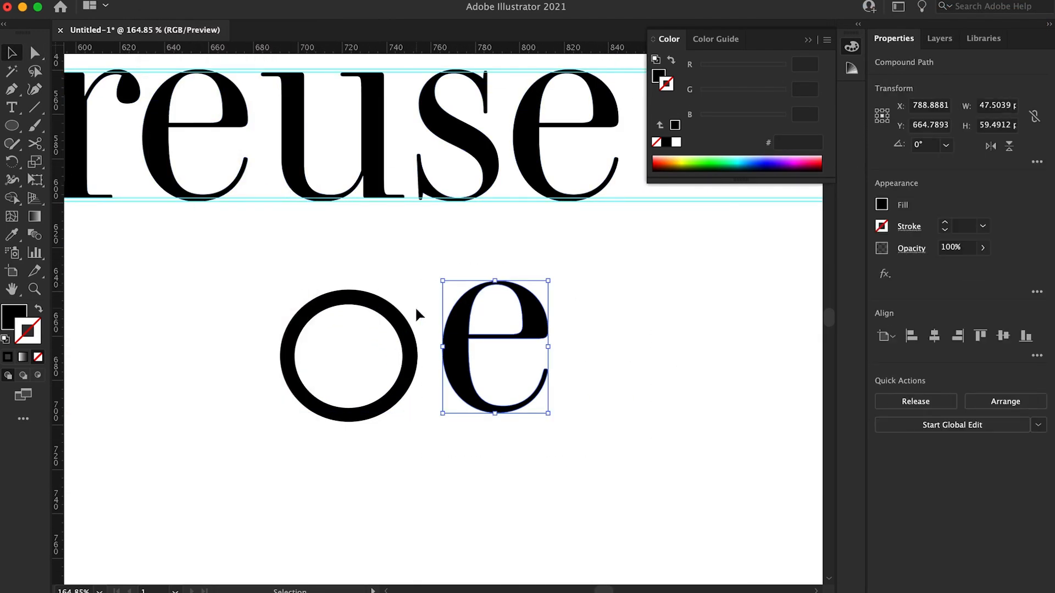
left_click(417, 313)
Place horizontal guides along the copied letters' top and bottom edges and along both edges of the e's crossbar.
left_click(12, 88)
scroll(176, 301, "up", 2)
left_click_drag(475, 360, 488, 365)
key("v")
left_click_drag(467, 48, 464, 442)
left_click_drag(461, 426, 465, 415)
left_click(504, 264)
left_click_drag(498, 47, 499, 255)
Draw a black horizontal bar about 61 by 1.6 px across the copied ring between the crossbar guides with the Pen tool.
left_click_drag(476, 345, 487, 345)
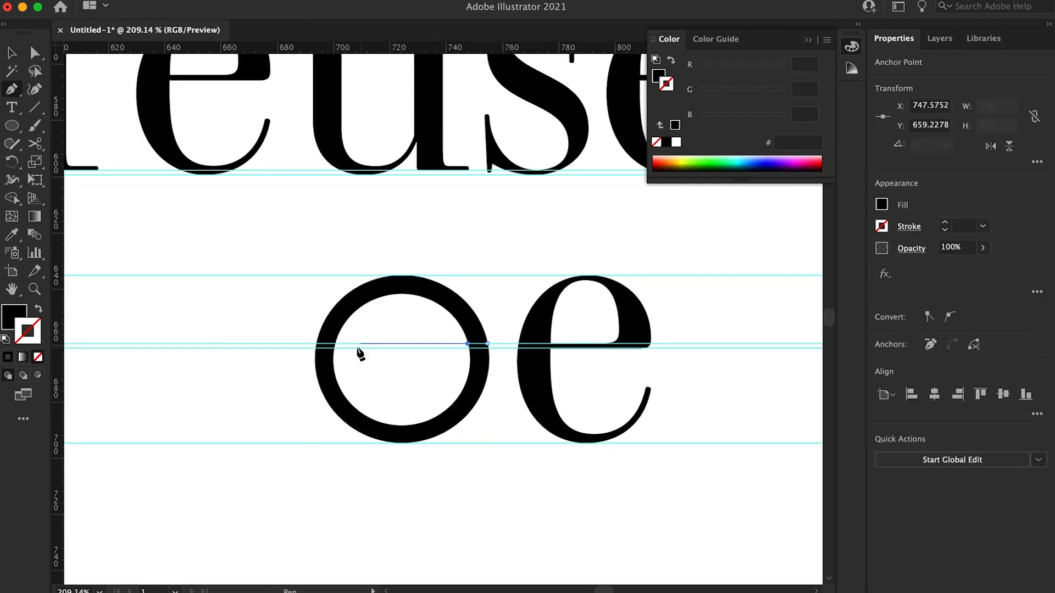
left_click(316, 348)
key("super+z")
scroll(315, 348, "up", 8)
left_click(316, 348)
scroll(316, 348, "down", 6)
left_click(488, 348)
left_click(488, 344)
key("v")
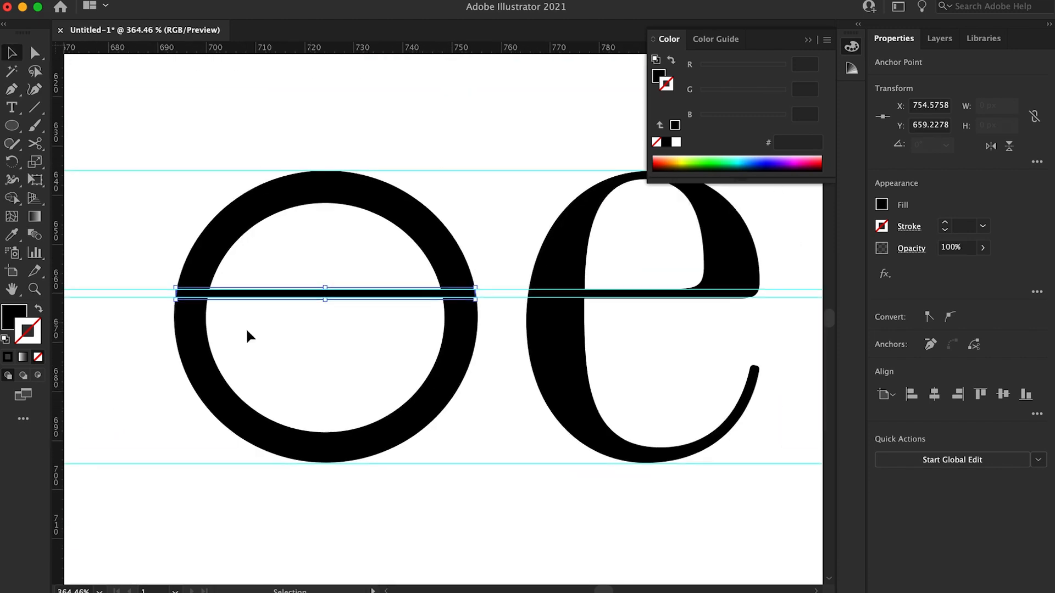
left_click(12, 89)
scroll(338, 257, "down", 3)
left_click(483, 228, "super")
left_click(483, 297)
scroll(476, 325, "up", 5)
key("super+z")
key("a")
left_click(487, 277)
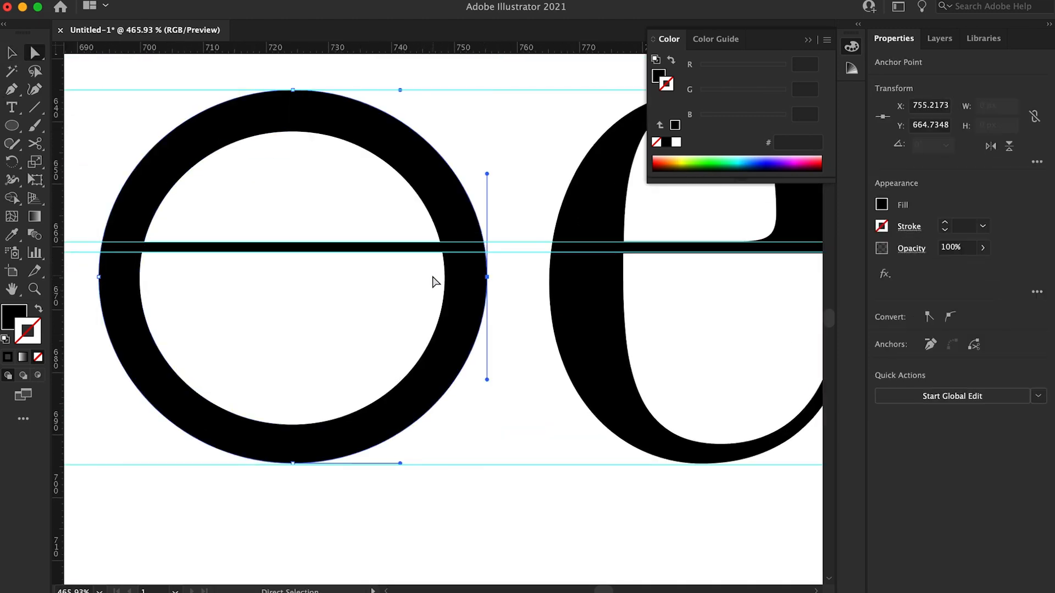
left_click(444, 278)
key("Delete")
key("super+z")
scroll(353, 272, "down", 3)
key("super+z")
Thicken the bar across the ring by extending its lower edge downward.
key("v")
left_click(468, 354)
left_click(331, 264)
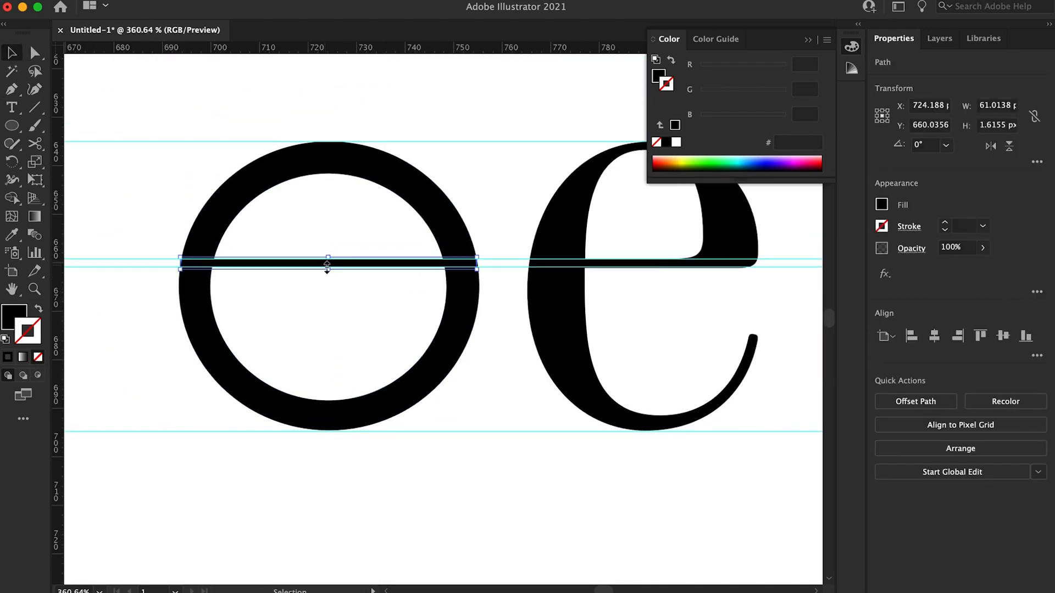
left_click_drag(327, 268, 327, 284)
left_click(353, 327)
scroll(329, 352, "down", 2)
scroll(165, 357, "up", 3)
left_click(494, 327)
key("p")
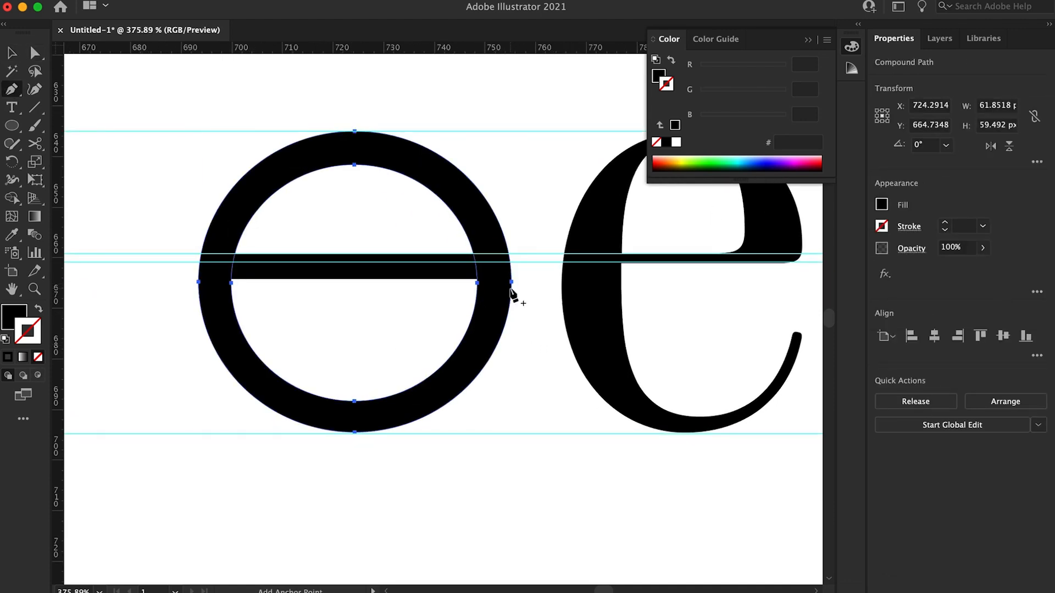
key("v")
left_click(440, 319)
Draw a red #d84848 rectangle about 9.6 by 10.8 px over the ring's right side, directly beneath the bar.
scroll(439, 319, "up", 2)
left_click_drag(12, 125, 105, 126)
double_click(14, 317)
left_click(791, 326)
left_click(1024, 302)
left_click_drag(480, 274, 524, 333)
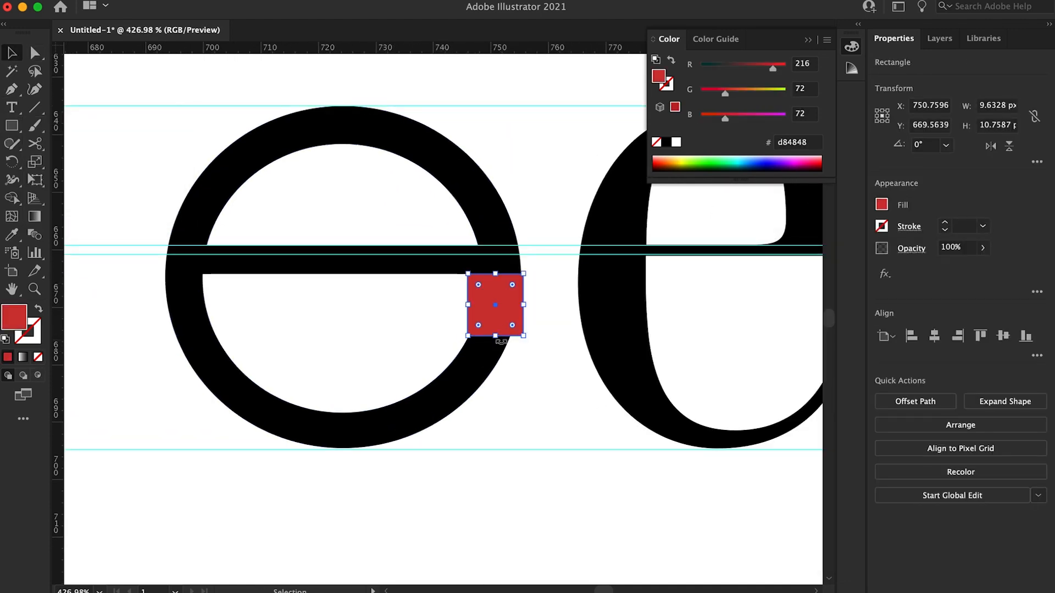
Subtract the red rectangle from the ring to open it into a round e.
left_click_drag(463, 306, 462, 307)
left_click(478, 363, "shift")
left_click(907, 405)
left_click(387, 346)
Move the finished round e to the end of the wordmark in place of the final e.
scroll(386, 346, "down", 7)
left_click_drag(324, 259, 461, 381)
left_click_drag(359, 284, 523, 254)
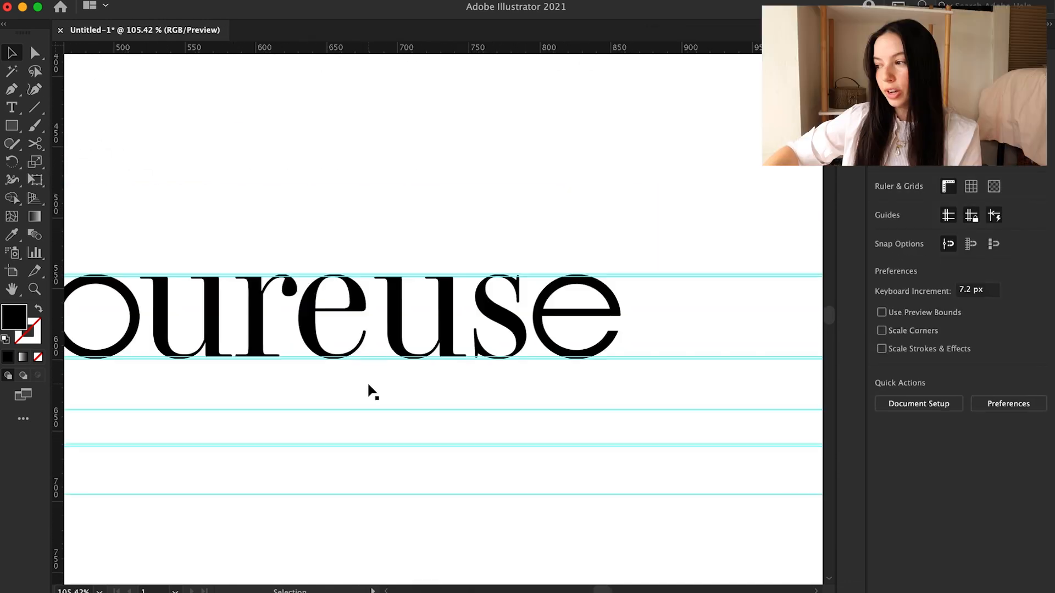
Set the new text frame beside the m below the wordmark to Mencken Std Head Italic.
scroll(367, 385, "left", 3)
scroll(367, 384, "down", 2)
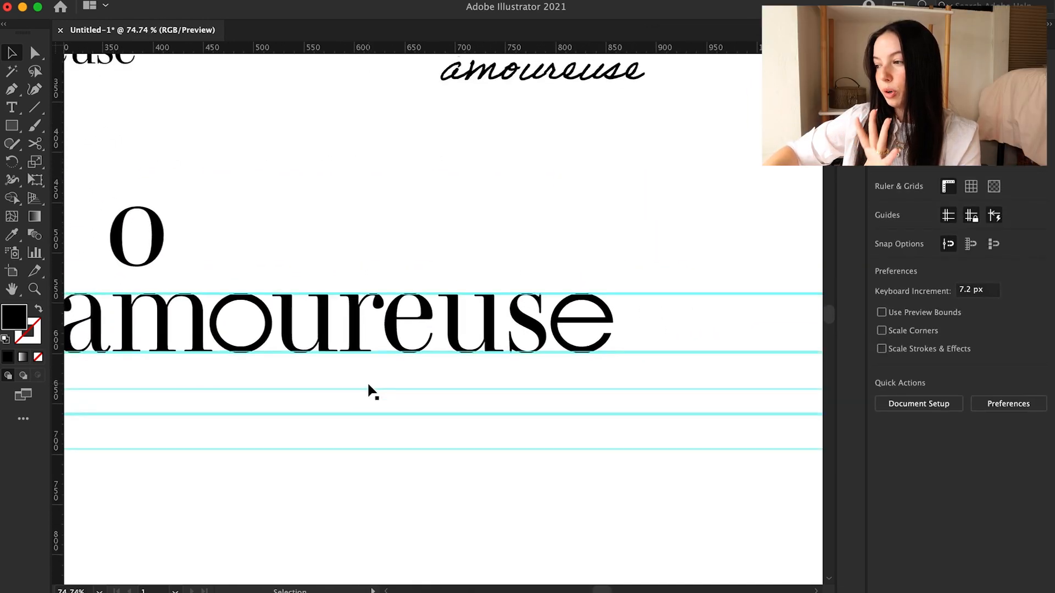
scroll(367, 385, "left", 3)
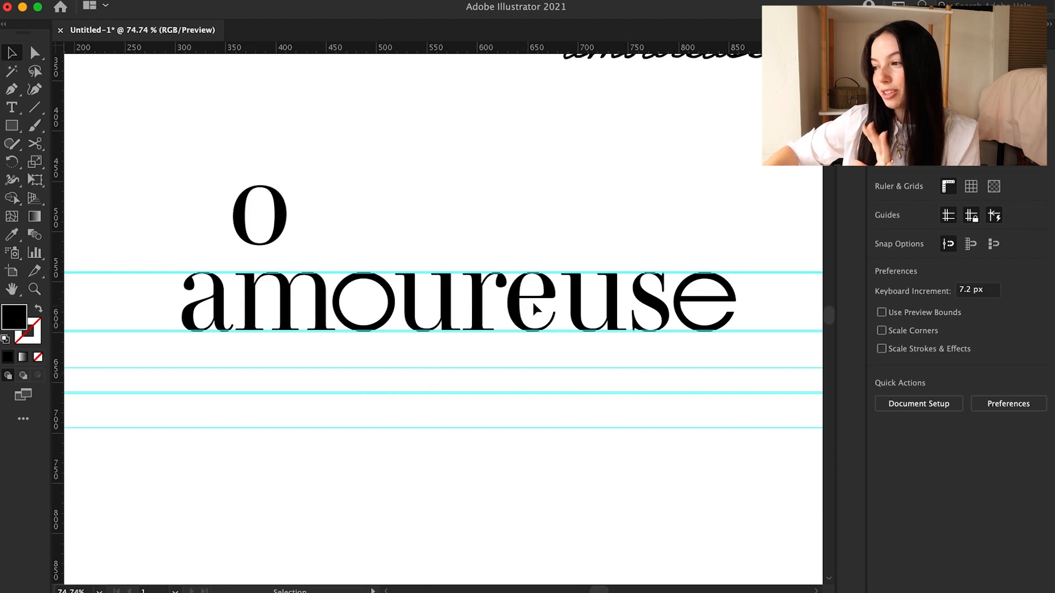
scroll(571, 306, "up", 2)
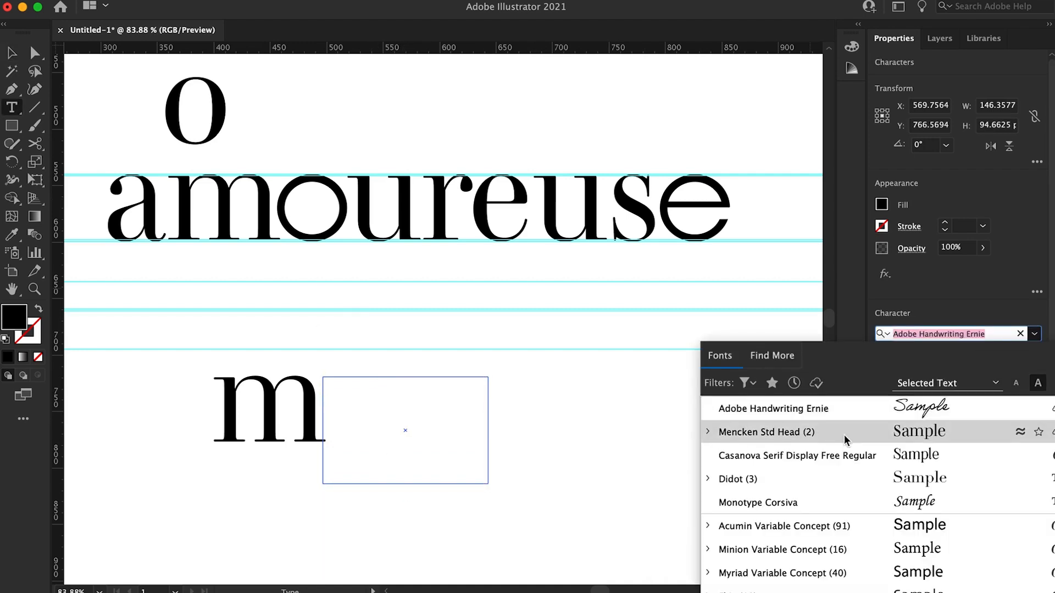
left_click(777, 434)
left_click(1034, 354)
left_click(901, 387)
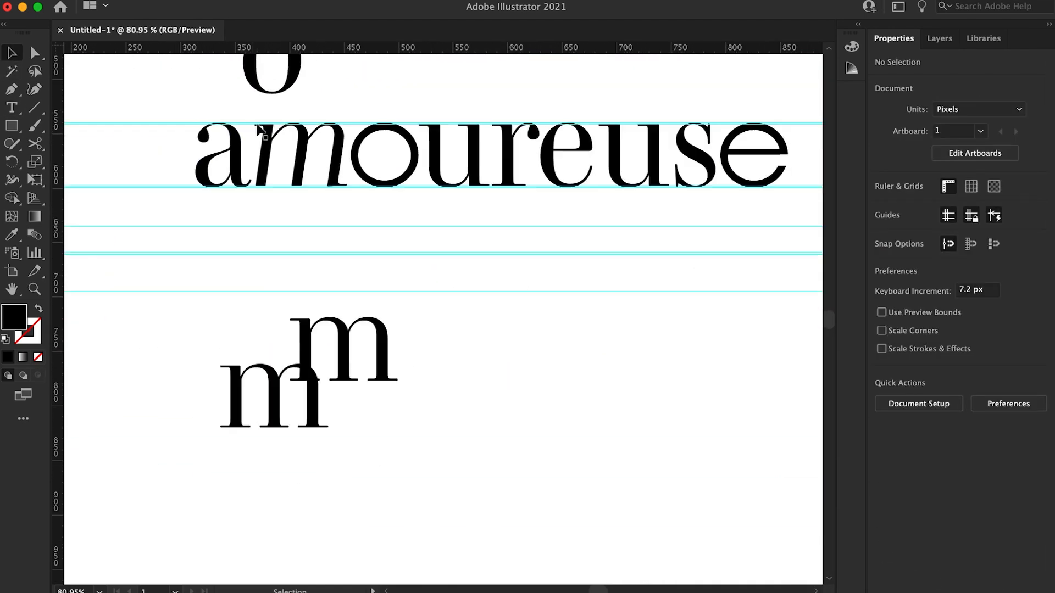
Move the italic m sample beside the r, replace its text with "r" and set it in Knockout-HTF67-FullBantamwt.
scroll(460, 242, "up", 5)
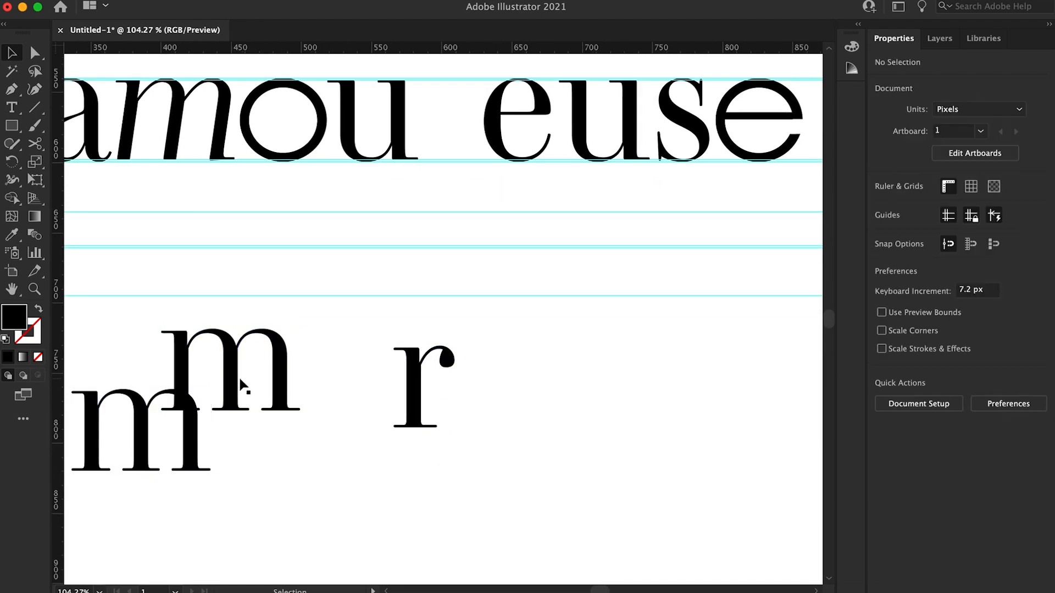
left_click(212, 129)
left_click_drag(212, 129, 677, 388)
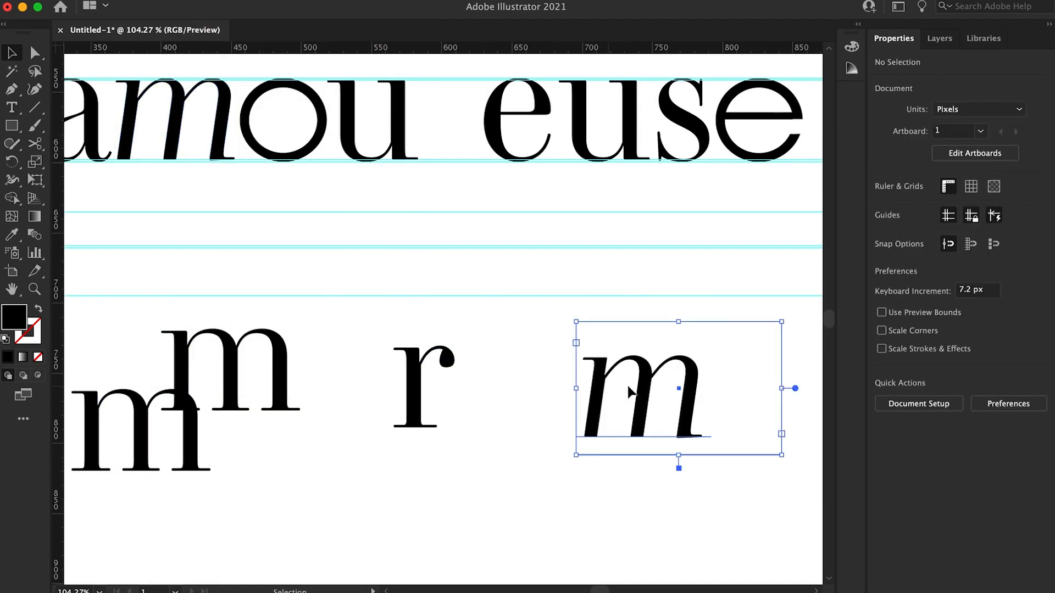
type("r")
left_click_drag(644, 402, 577, 402)
left_click(1034, 334)
left_click(760, 479)
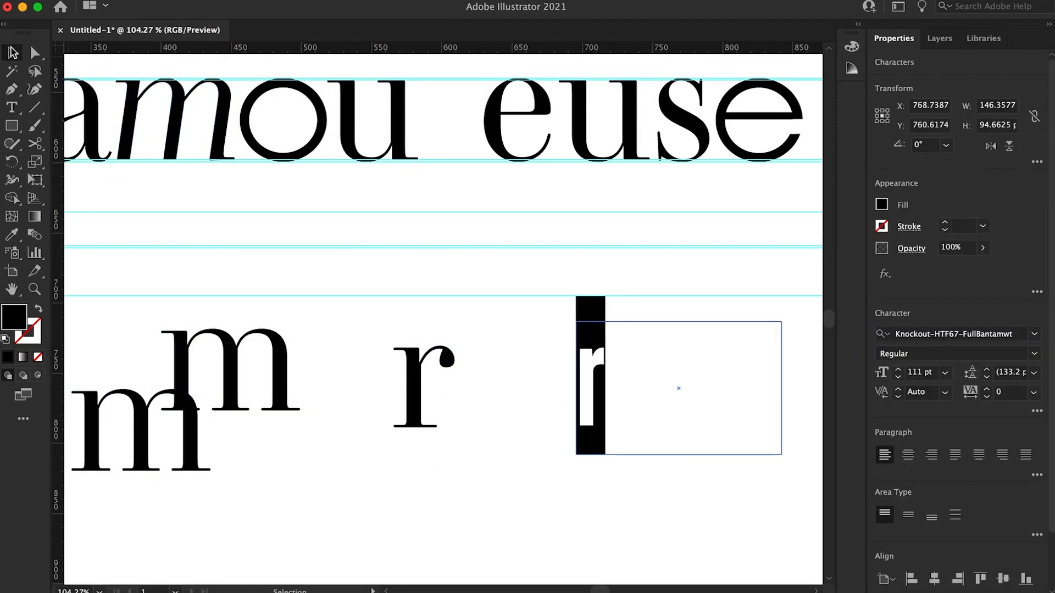
Move the sample r closer to the serif r and browse other fonts, keeping Knockout-HTF67-FullBantamwt.
left_click(12, 53)
left_click_drag(589, 385, 539, 373)
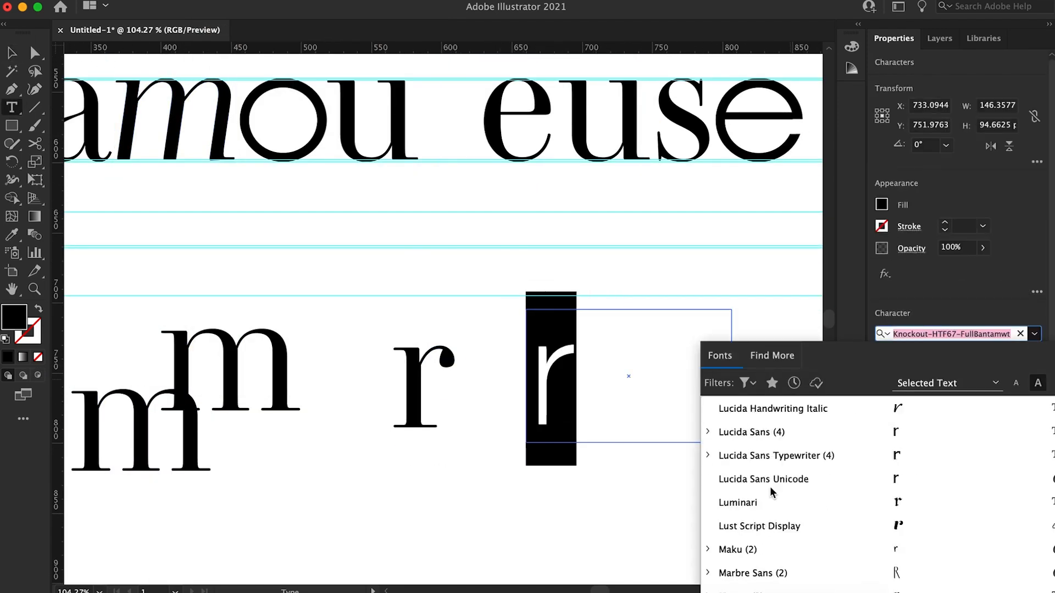
scroll(723, 471, "up", 5)
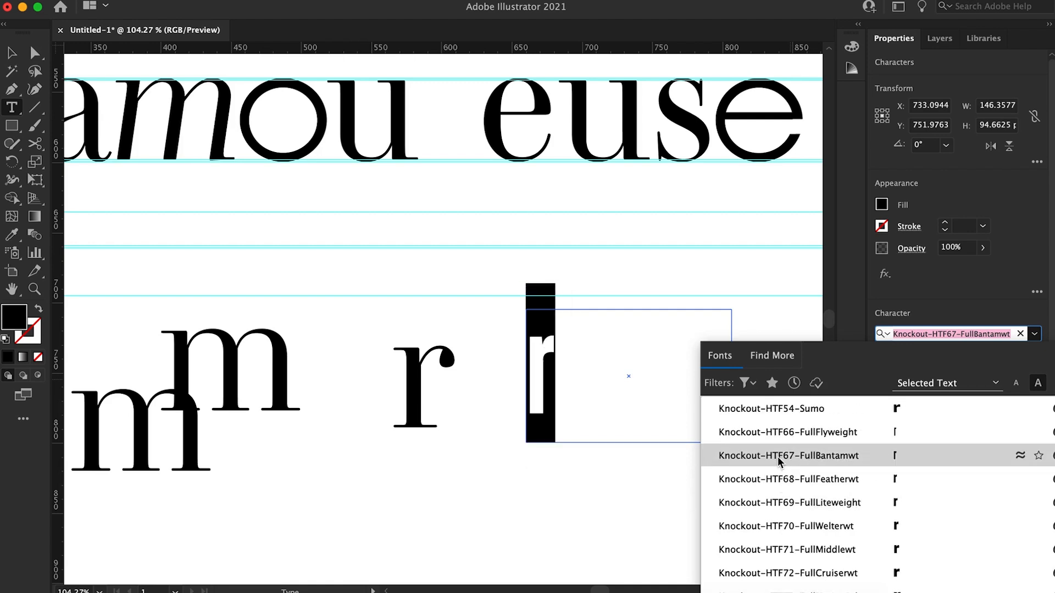
left_click(718, 459)
key("Escape")
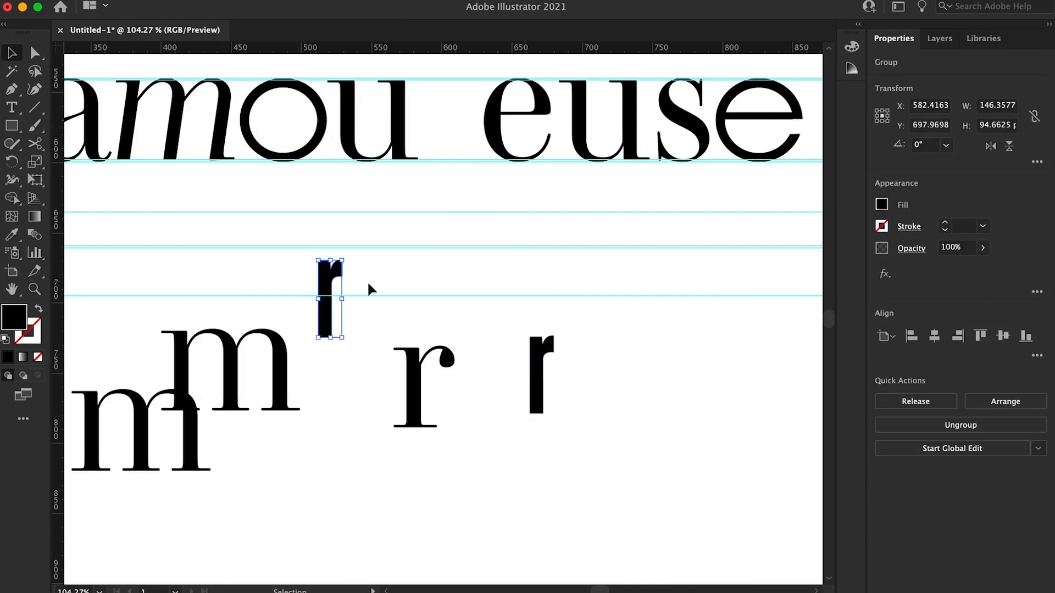
Move the outlined bold r into the gap after the first u and match its stem width to the u's stem.
left_click_drag(370, 288, 486, 106)
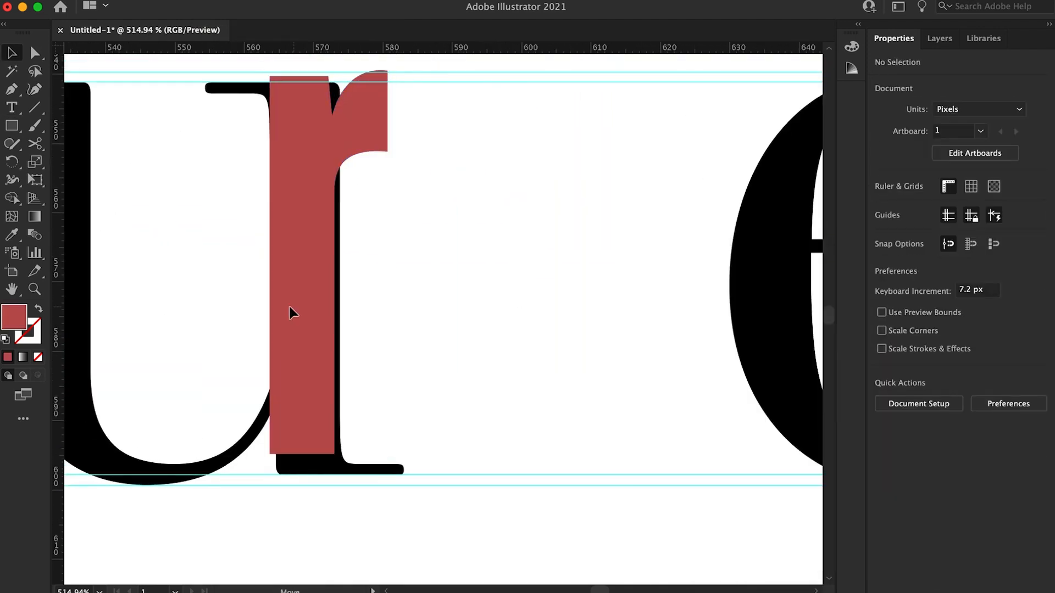
left_click(290, 312)
key("a")
left_click(339, 269)
left_click(939, 38)
left_click(920, 63)
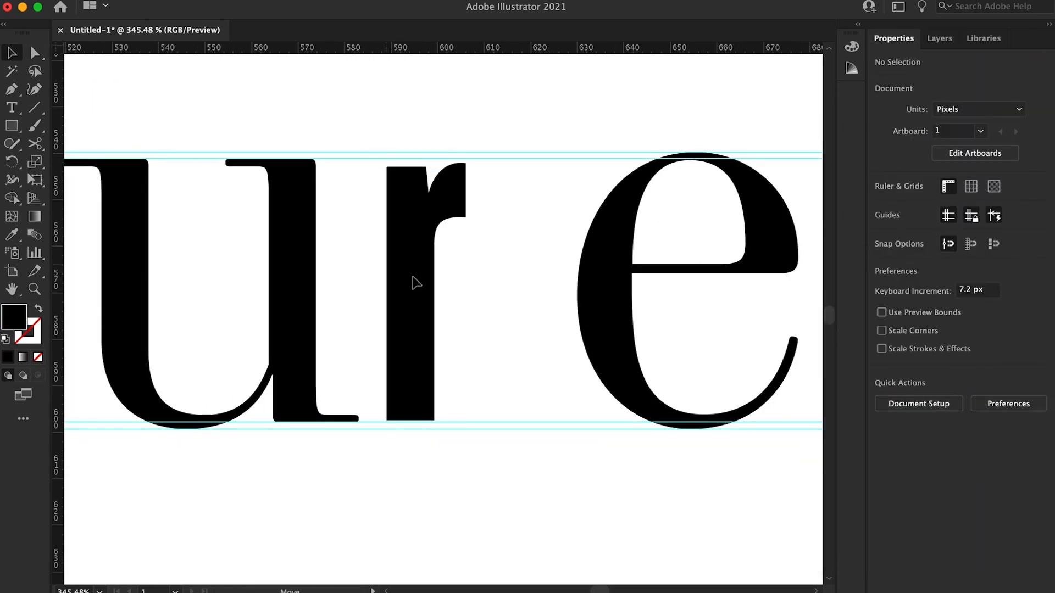
Stretch the bold r upward so its top reaches the wordmark's upper guides.
left_click(412, 276)
left_click_drag(426, 163, 427, 154)
scroll(494, 285, "down", 5)
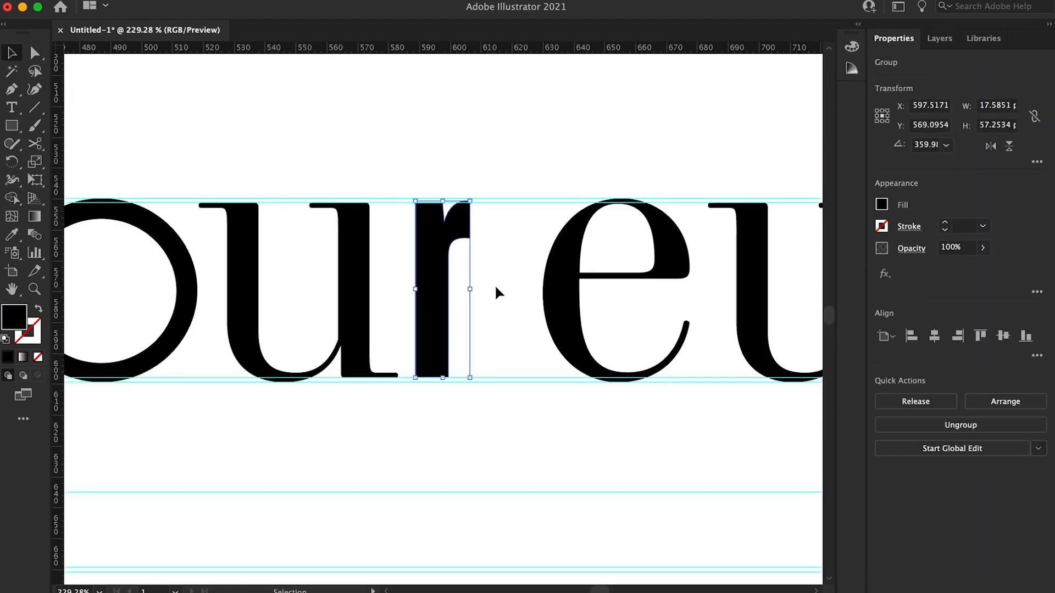
Move the letters "euse" left to close the gap after the bold r.
left_click(504, 282)
left_click_drag(781, 329, 563, 191)
key("Left")
key("Left")
left_click(563, 191)
scroll(462, 302, "down", 5)
scroll(478, 231, "up", 2)
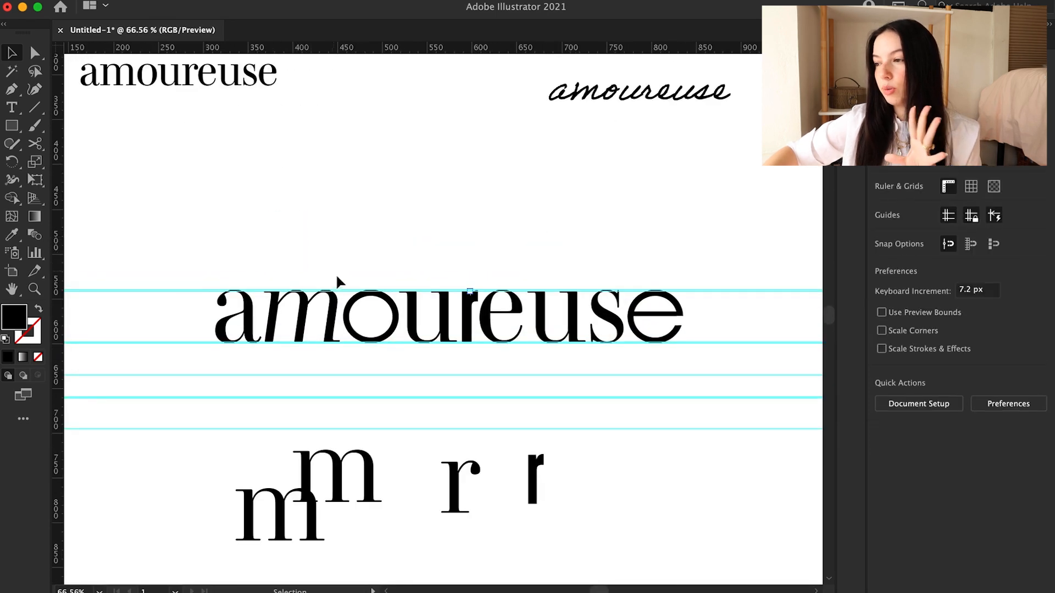
Fine-tune the letter spacing around the bold r and the letters before it.
scroll(387, 317, "up", 7)
left_click_drag(405, 328, 419, 328)
scroll(419, 328, "down", 4)
left_click_drag(80, 192, 377, 330)
left_click(379, 336)
scroll(379, 336, "down", 5)
scroll(466, 275, "up", 1)
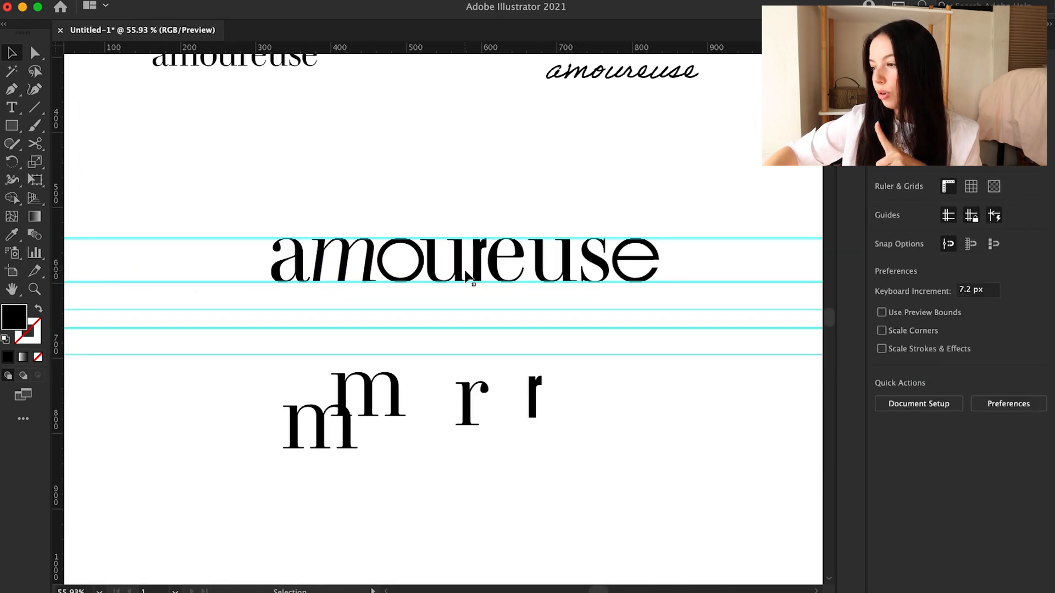
Replace the Knockout sample r below the wordmark with a capital "A".
scroll(531, 253, "up", 3)
double_click(537, 477)
left_click_drag(553, 476, 523, 475)
type("a")
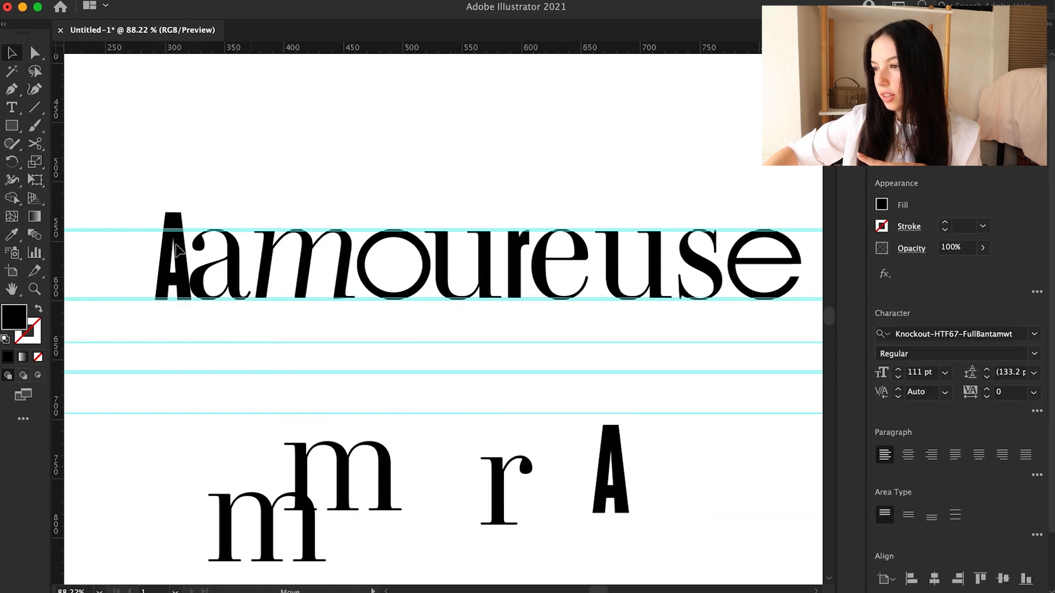
Scale the outlined bold A down to fit between the wordmark's upper and lower guides.
scroll(235, 307, "up", 5)
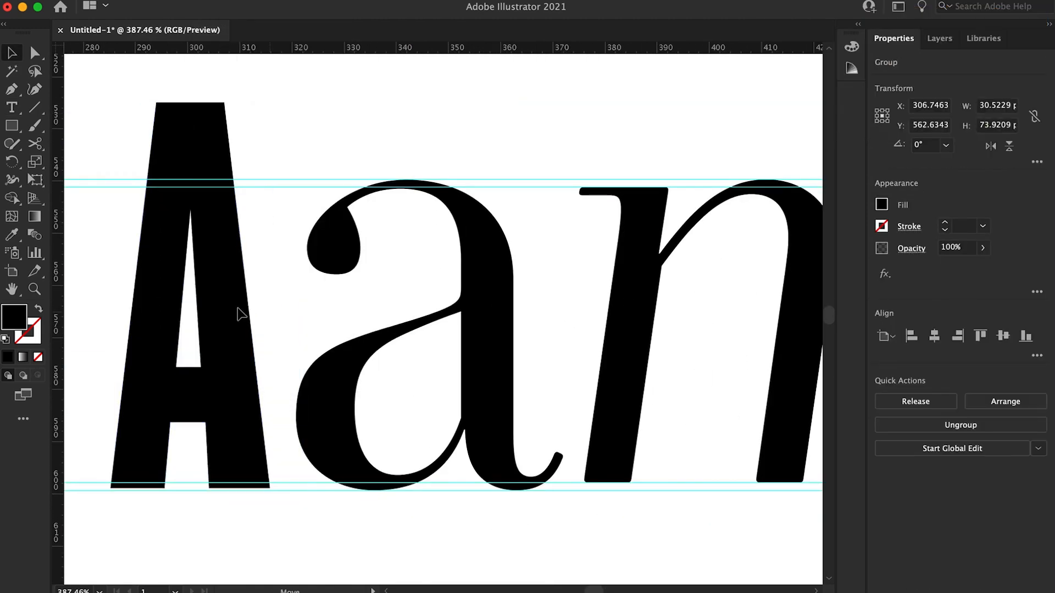
scroll(385, 330, "down", 2)
scroll(399, 252, "up", 2)
left_click_drag(399, 251, 399, 254)
mouse_move(340, 380)
left_mouse_down()
mouse_move(320, 382)
mouse_move(330, 383)
left_mouse_up()
scroll(328, 383, "down", 4)
Move the original a above the wordmark and place the bold A directly before the italic m.
left_click_drag(304, 330, 315, 187)
left_click(287, 318)
scroll(288, 318, "right", 2)
left_click_drag(176, 350, 234, 350)
scroll(236, 350, "down", 3)
scroll(436, 337, "up", 4)
scroll(438, 334, "down", 2)
scroll(255, 264, "down", 4)
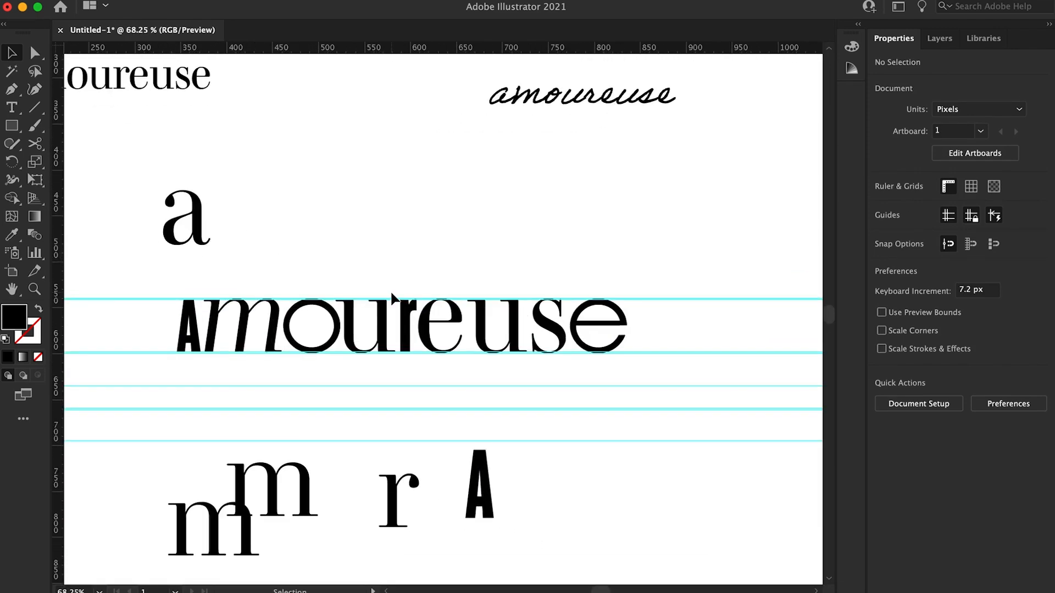
Replace the sample A below the wordmark with "u" and set it in Mencken Std Head Italic.
scroll(514, 319, "up", 3)
scroll(512, 319, "up", 1)
left_click(519, 321)
scroll(511, 358, "down", 2)
triple_click(510, 489)
left_click(950, 332)
type("u")
key("Escape")
Convert a copy of the italic u to outlines and swap it for the wordmark's second u.
left_click_drag(549, 488, 425, 154)
key("super+shift+o")
left_click_drag(536, 285, 539, 179)
left_click_drag(428, 162, 543, 275)
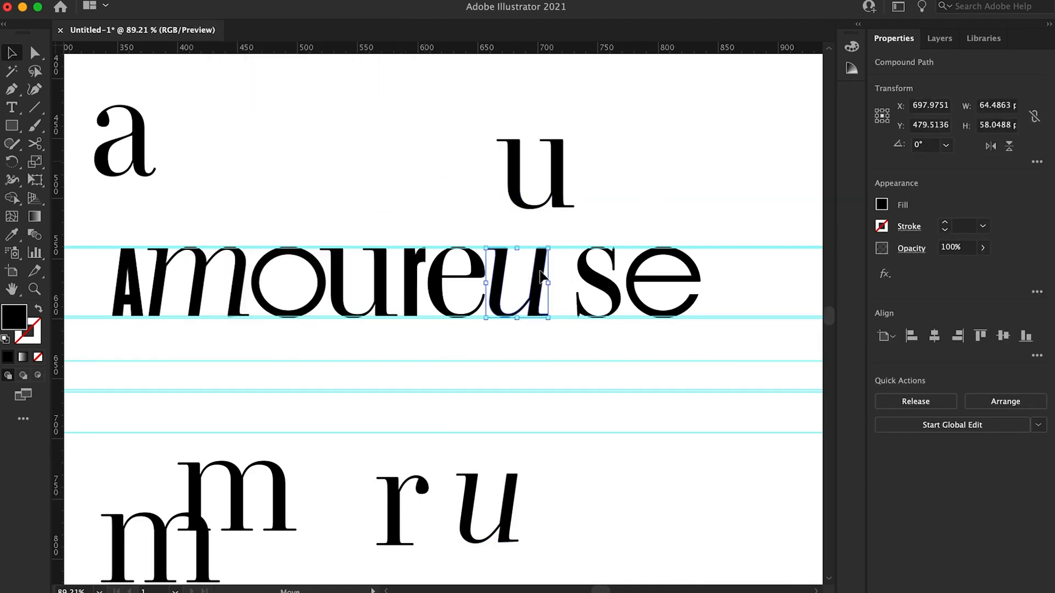
Nudge the letters "se" left to close the gap after the italic u.
left_click(572, 363)
scroll(574, 366, "up", 3)
left_click_drag(709, 418, 531, 307)
key("Left")
key("Left")
key("Left")
left_click(393, 451)
Replace the sample "u" below the wordmark with "A" and set it in a wide, bold sans-serif font.
scroll(392, 451, "down", 4)
double_click(547, 511)
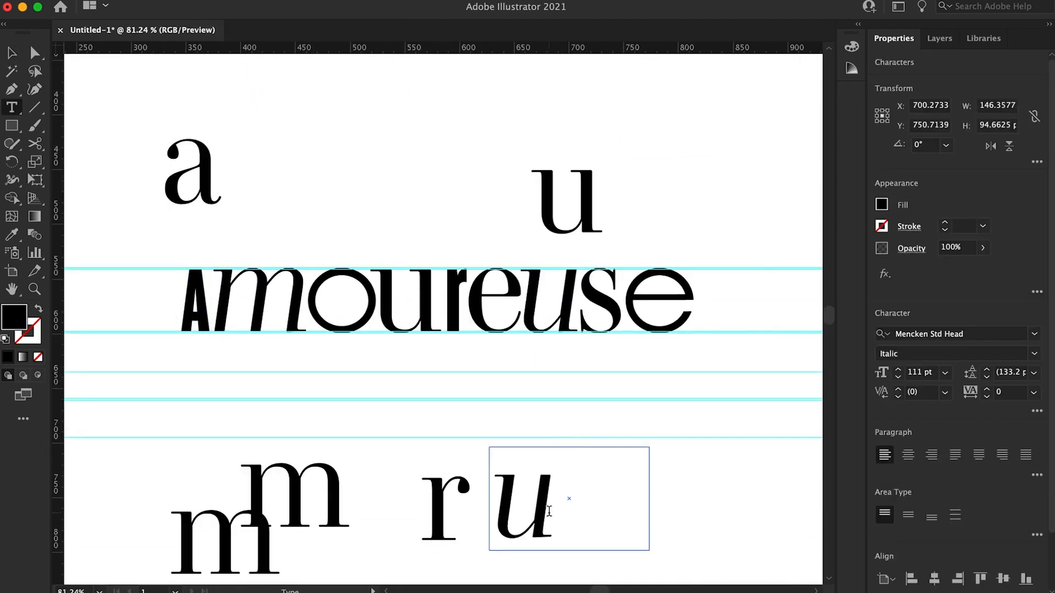
key("BackSpace")
type("A")
key("super+a")
left_click(1034, 333)
scroll(781, 489, "down", 15)
scroll(780, 490, "up", 10)
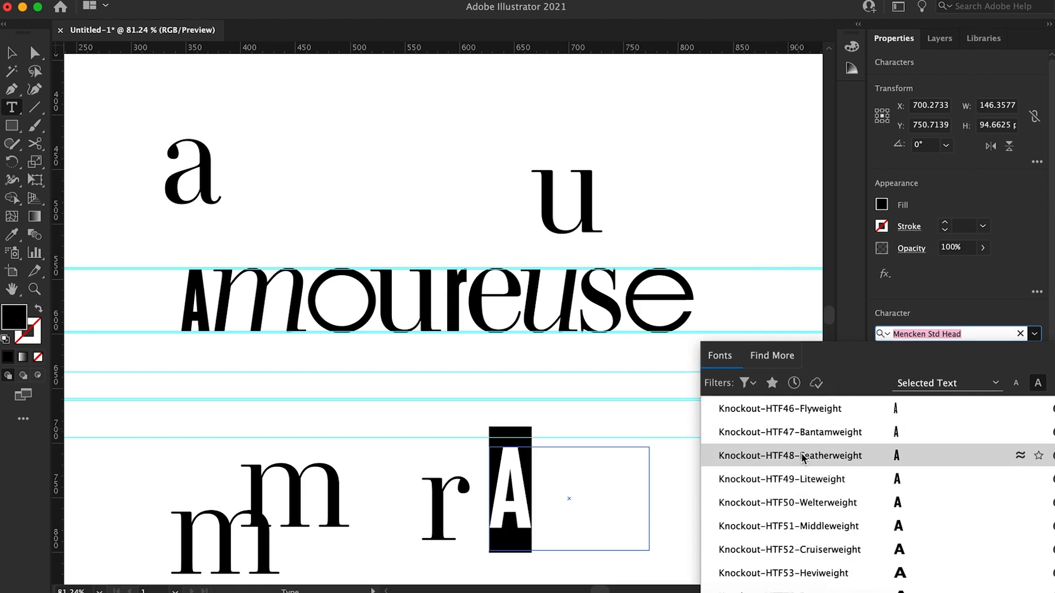
left_click(781, 478)
Convert a copy of the wide A to outlines above the wordmark and move the condensed A out of the wordmark.
left_click(12, 53)
left_click_drag(529, 506, 403, 220)
scroll(282, 229, "up", 3)
key("super+shift+o")
left_click_drag(142, 342, 290, 146)
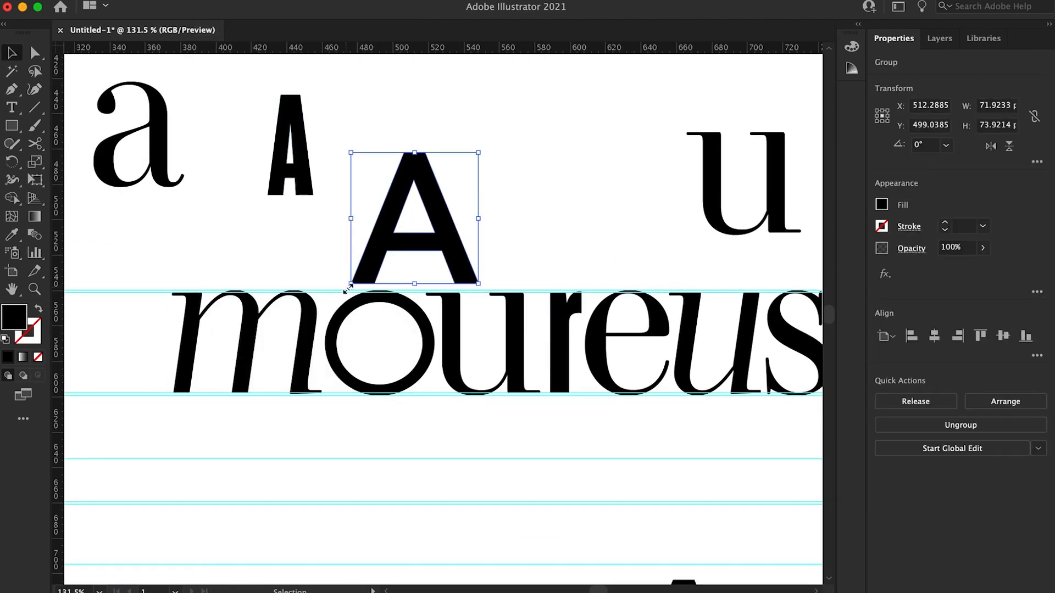
Scale the outlined wide A to about 57 px high between the guides, filled red over the first u to compare proportions.
left_click_drag(347, 287, 414, 219)
left_click_drag(83, 379, 367, 369)
left_click_drag(320, 273, 319, 199)
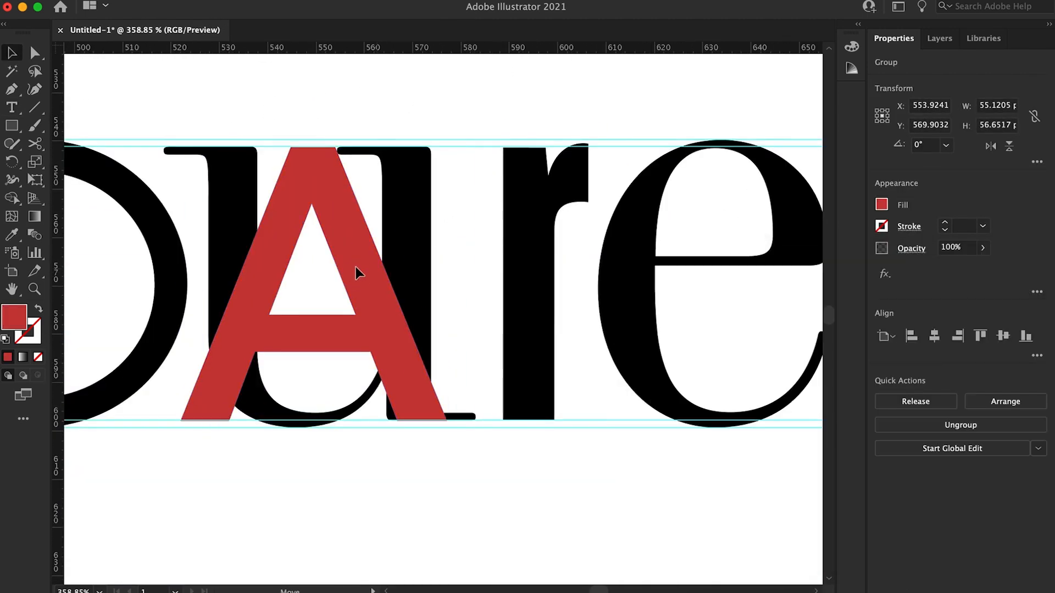
left_click_drag(358, 273, 503, 313)
scroll(571, 301, "down", 5)
Fill the wide A with black and move it to the start of the wordmark, before the italic m.
double_click(14, 317)
left_click(664, 488)
left_click(1023, 302)
key("Left")
key("Left")
key("Left")
key("Left")
key("Left")
key("Left")
key("Left")
key("Left")
key("Left")
key("Left")
key("Left")
key("Left")
key("Left")
key("Left")
key("Left")
key("Left")
key("Left")
key("Left")
key("Left")
key("Left")
Fit the wide A's top edge to the upper guide and tighten the spacing between it and the italic m.
scroll(230, 286, "up", 8)
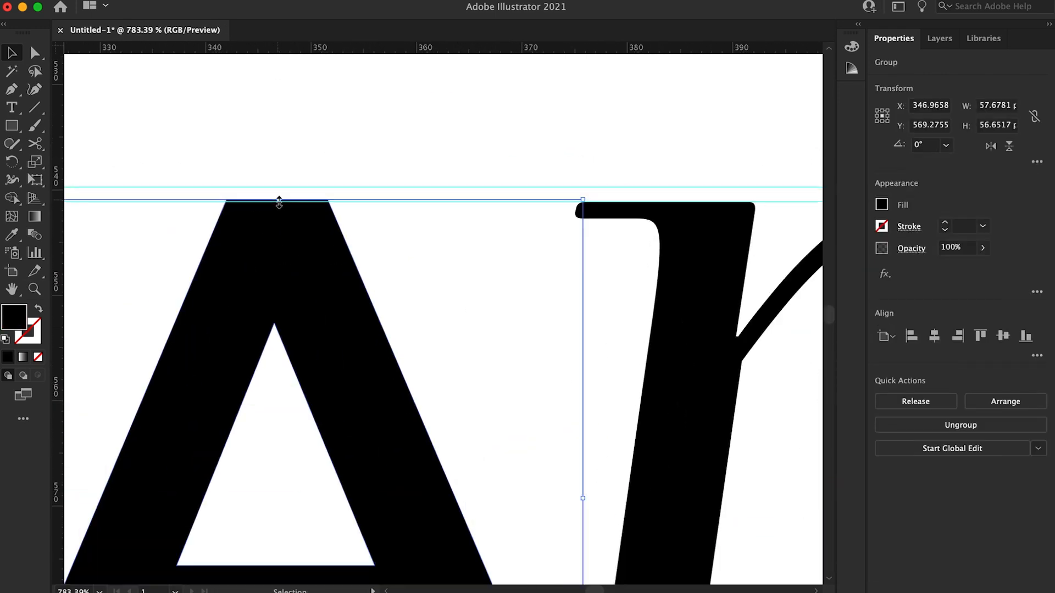
left_click_drag(278, 199, 278, 202)
scroll(278, 203, "down", 3)
scroll(205, 476, "up", 4)
scroll(248, 460, "down", 3)
left_click(249, 459)
scroll(249, 459, "down", 2)
left_click_drag(369, 431, 358, 431)
scroll(372, 332, "down", 6)
left_click(372, 332)
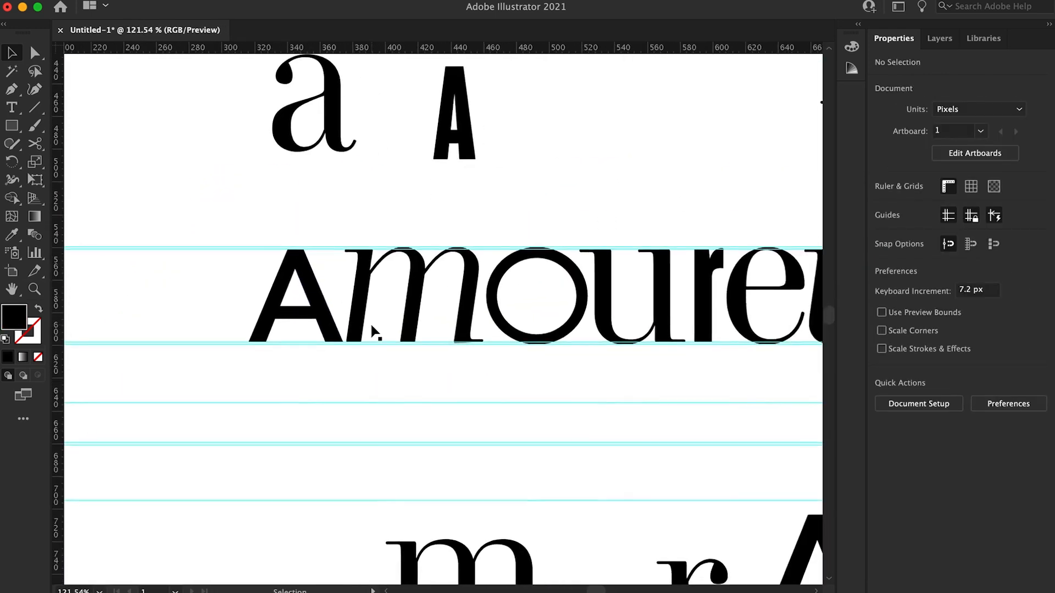
Place a copy of the whole wordmark in the empty area below the sample letters.
scroll(372, 332, "right", 2)
scroll(372, 332, "down", 3)
scroll(310, 322, "down", 1)
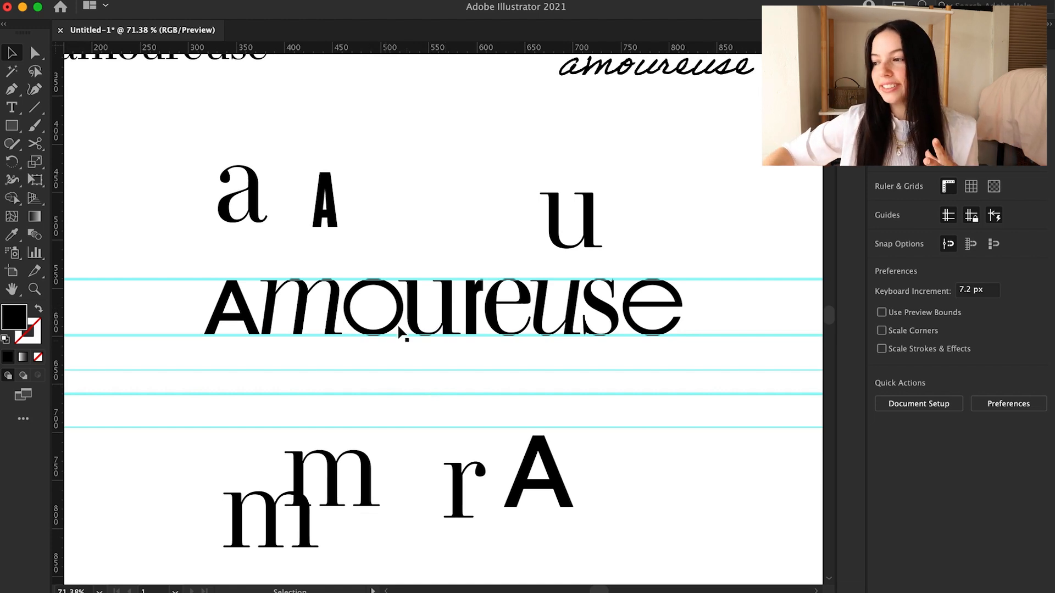
scroll(433, 300, "up", 3)
scroll(481, 300, "up", 4)
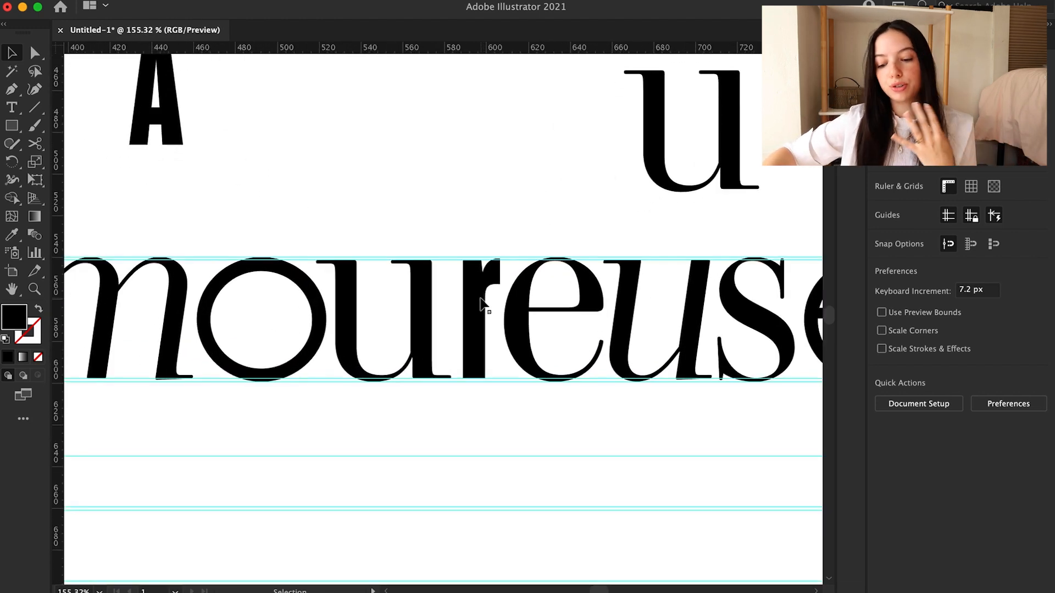
scroll(480, 299, "up", 4)
left_click(474, 333)
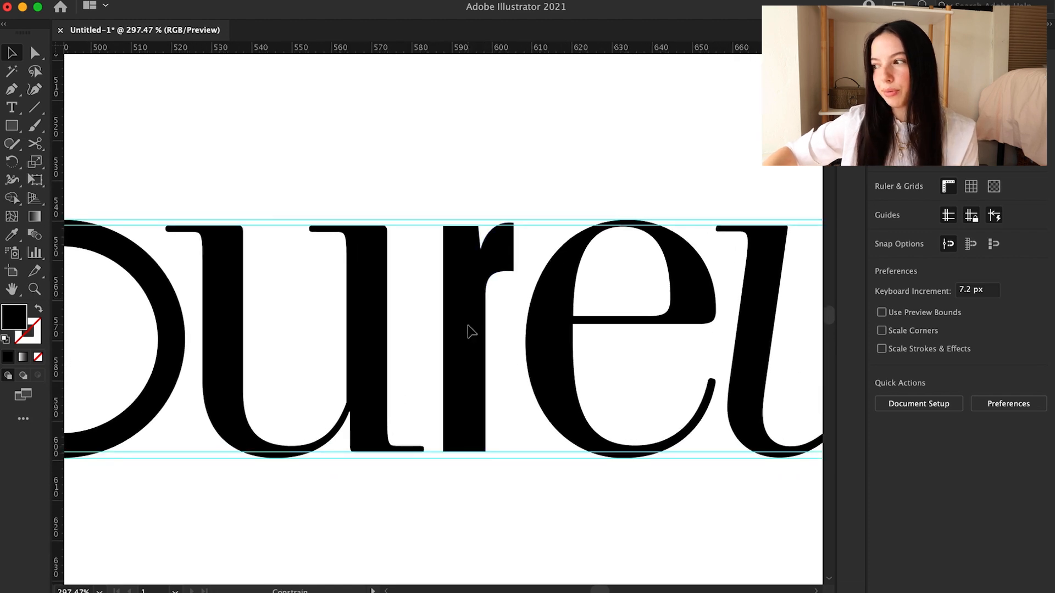
left_click(550, 230)
scroll(176, 235, "down", 14)
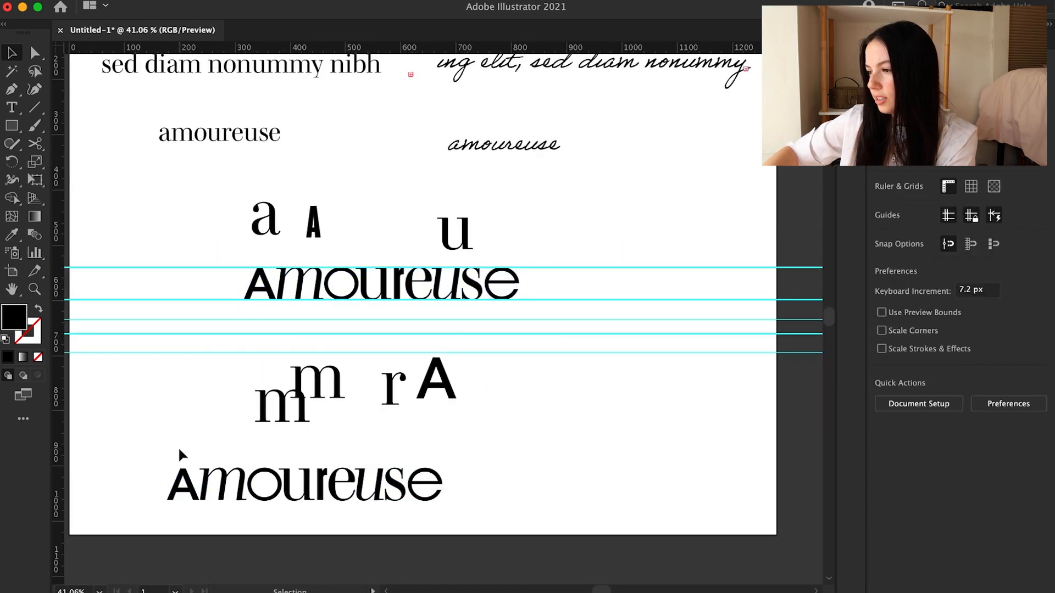
Move the letters "reuse" of the lower wordmark copy left, close against the first u.
scroll(180, 455, "up", 6)
left_click_drag(352, 418, 753, 539)
left_click_drag(418, 418, 731, 518)
scroll(413, 419, "up", 5)
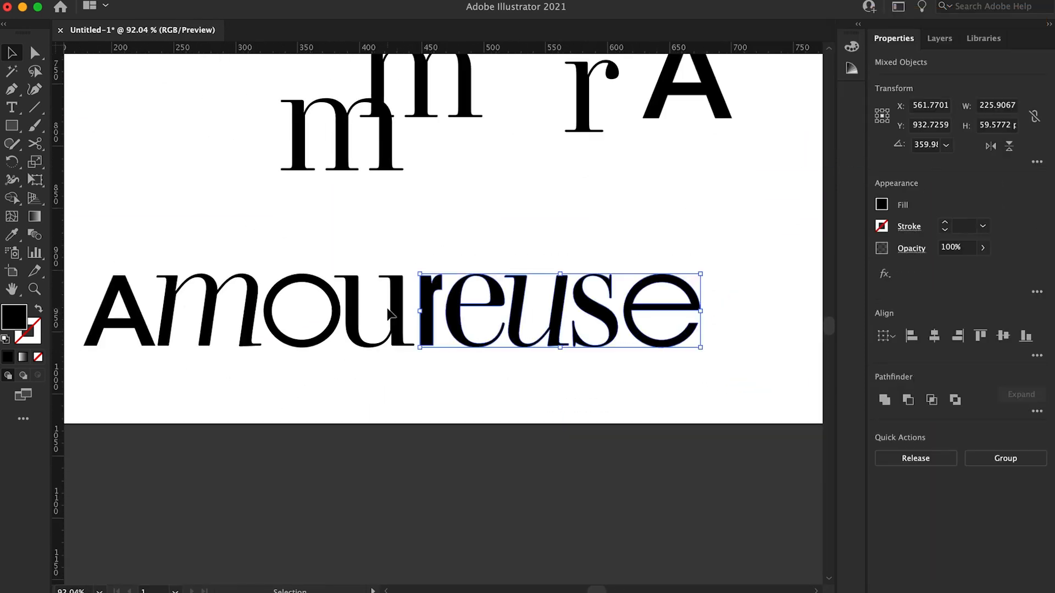
scroll(431, 313, "up", 4)
left_click(345, 414)
scroll(346, 414, "down", 3)
Shift the e, italic u, s and final e of the lower wordmark left one by one to tighten their spacing.
left_click_drag(440, 341, 433, 341)
left_click_drag(577, 348, 572, 347)
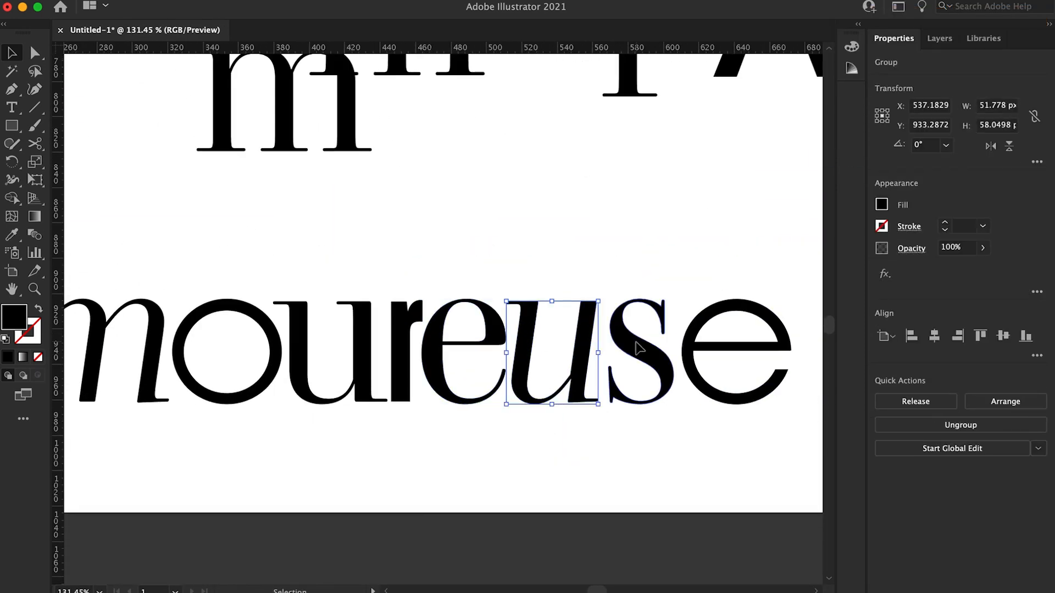
left_click_drag(638, 347, 633, 346)
left_click_drag(713, 352, 701, 351)
left_click(667, 433)
Move the A and italic m of the lower wordmark slightly right to close the gap before the round o.
scroll(667, 433, "down", 3)
left_click(224, 381)
scroll(309, 422, "up", 5)
left_click_drag(283, 330, 292, 329)
left_click(406, 465)
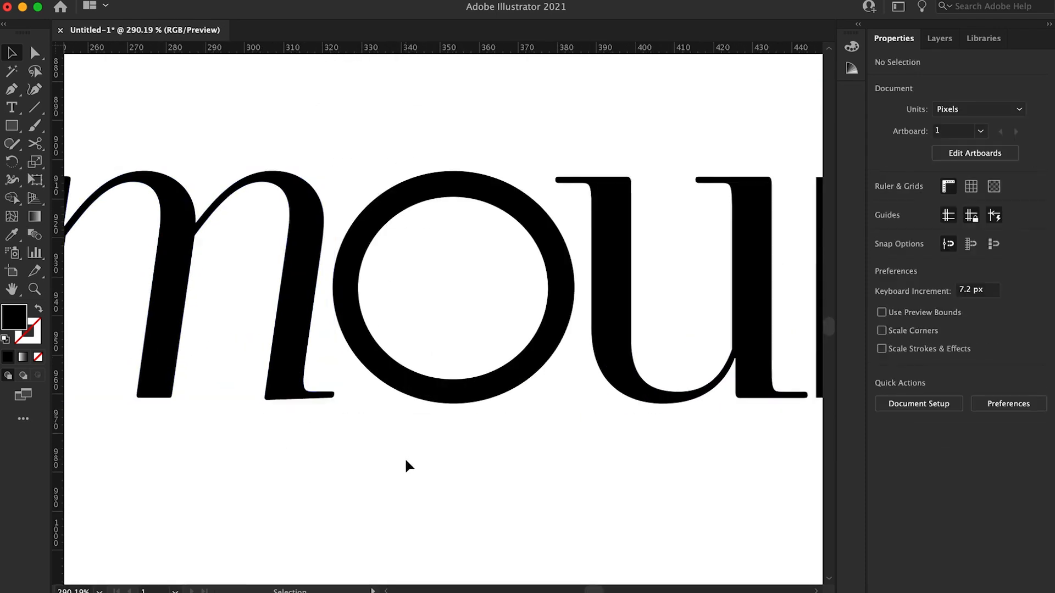
scroll(406, 464, "down", 5)
scroll(431, 450, "up", 1)
scroll(388, 412, "down", 1)
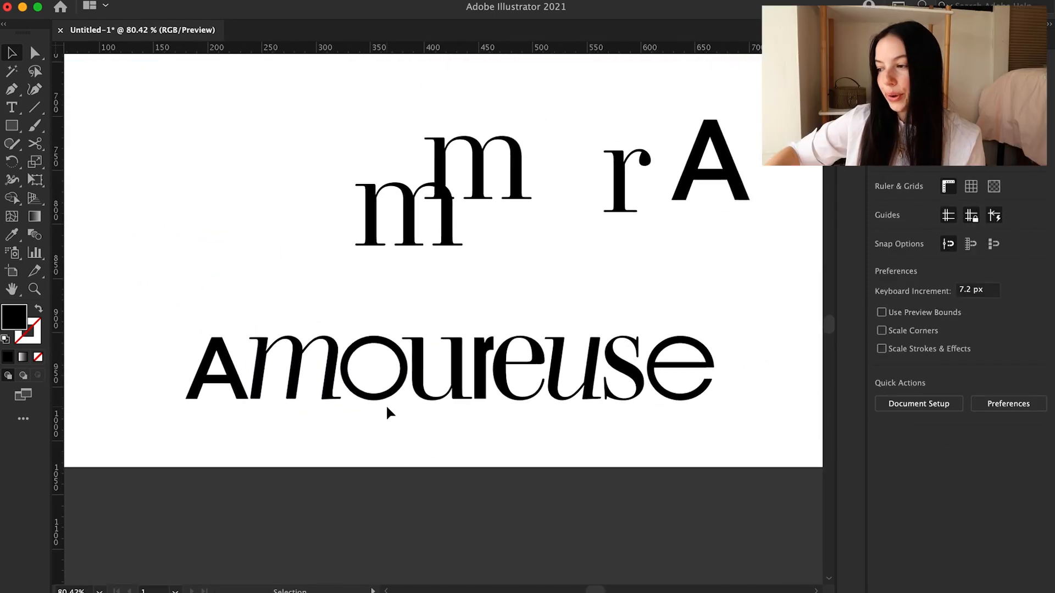
scroll(431, 245, "up", 2)
scroll(429, 247, "down", 2)
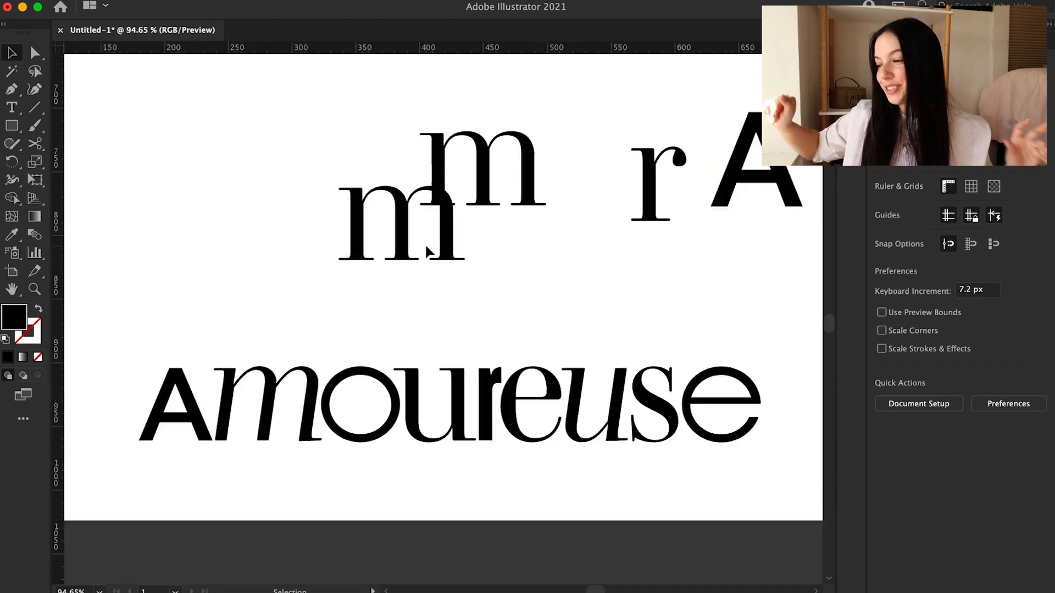